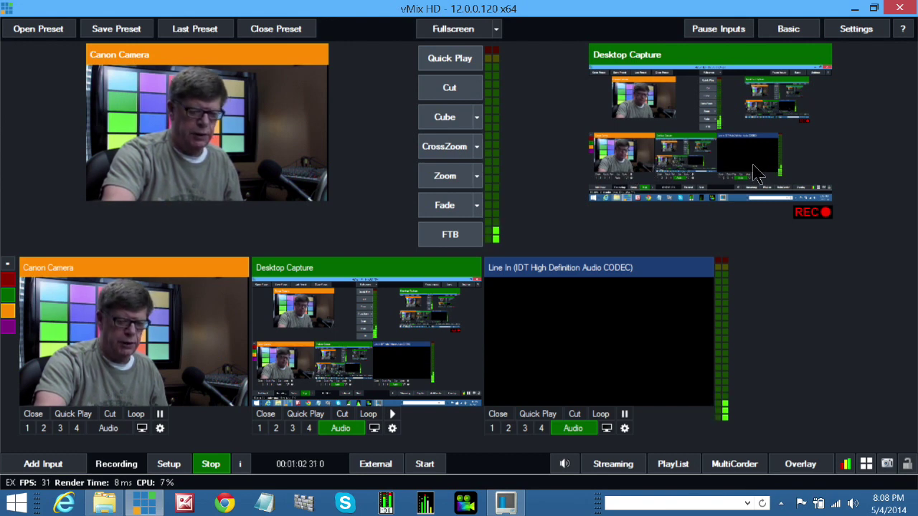
# Step: Start a new input and bring up the Title template gallery
pyautogui.click(67, 465)
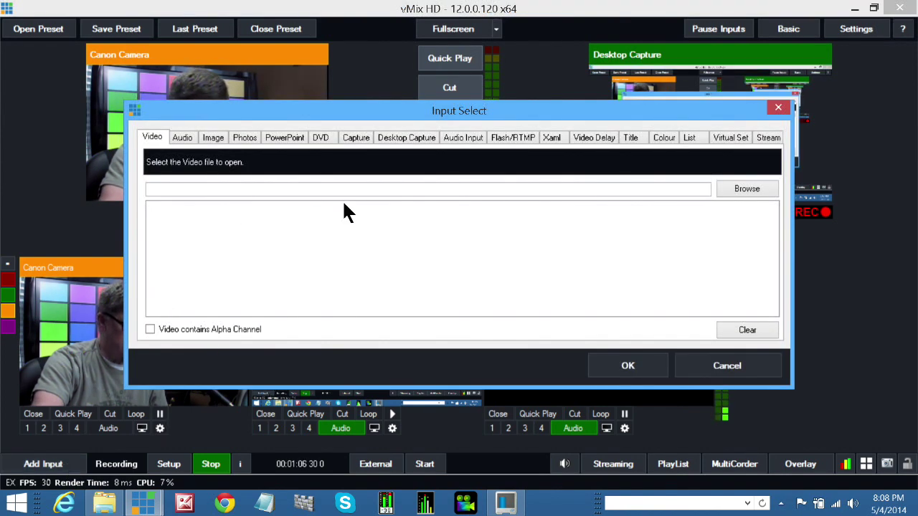
pyautogui.click(629, 137)
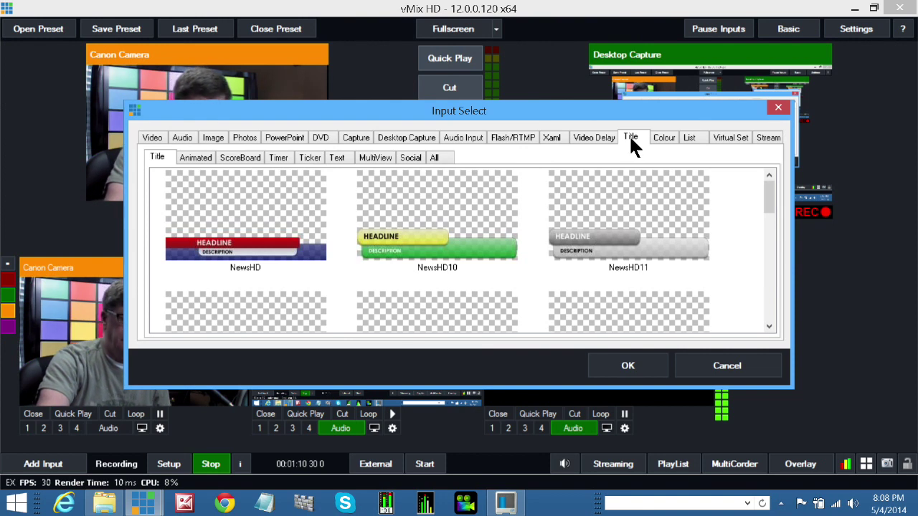
pyautogui.moveTo(512, 112); pyautogui.dragTo(526, 188)
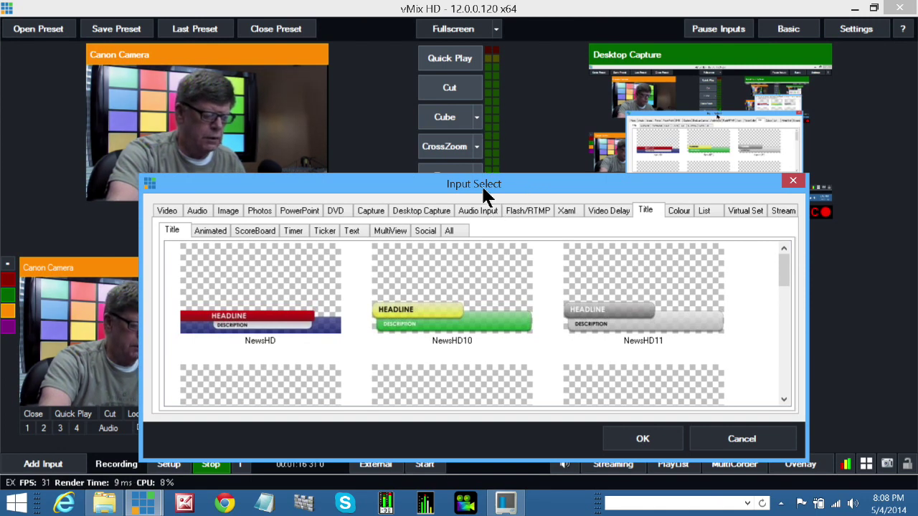
# Step: Browse the Animated, ScoreBoard, Timer, Ticker, Text, Multiview, Social and All title sub-tabs
pyautogui.click(213, 235)
pyautogui.click(257, 233)
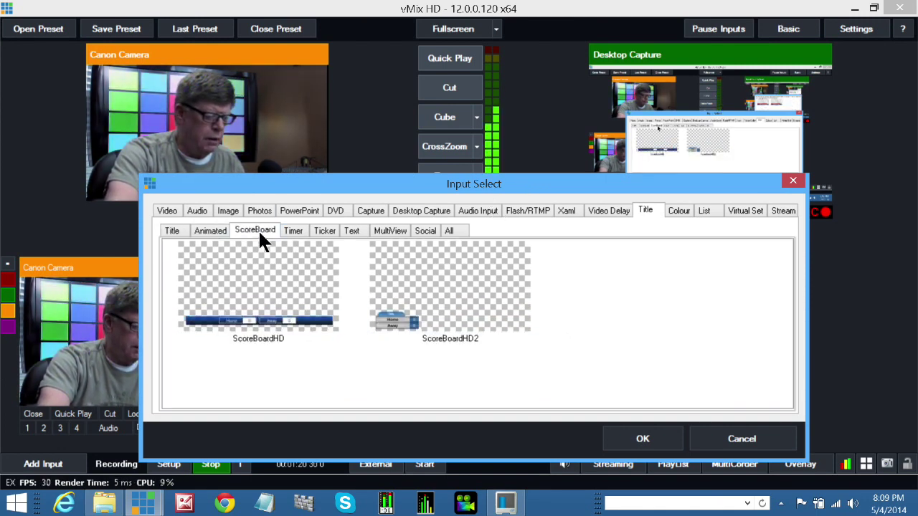
pyautogui.click(304, 231)
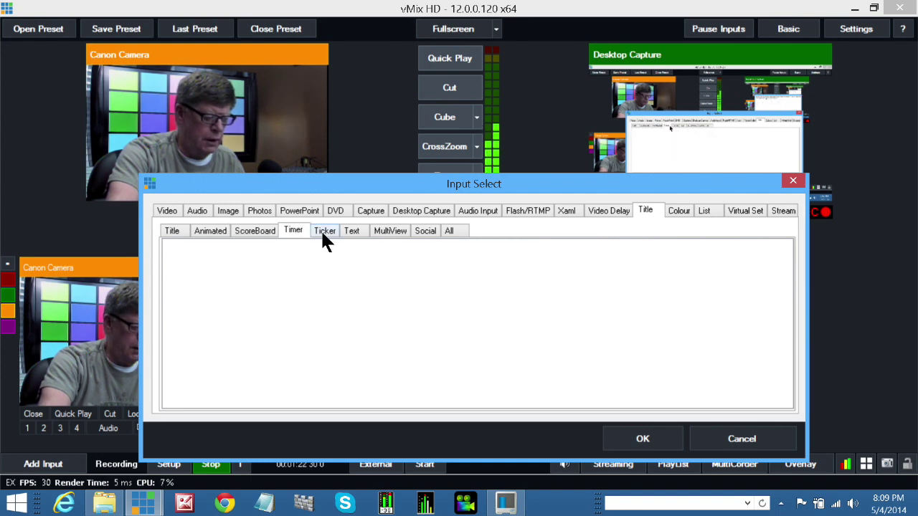
pyautogui.click(325, 232)
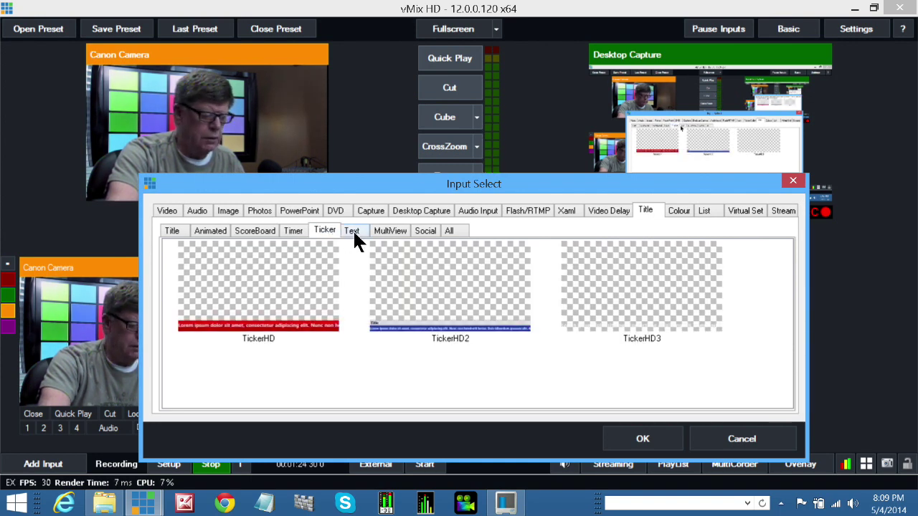
pyautogui.click(353, 232)
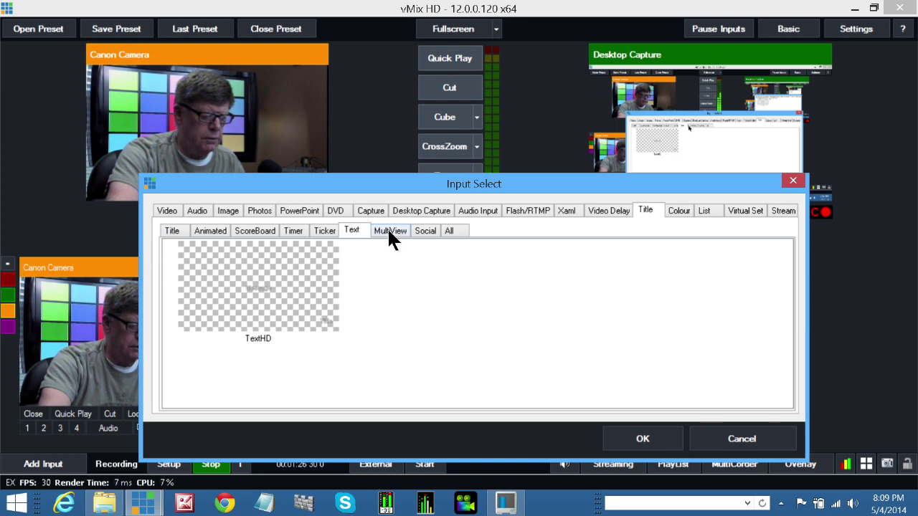
pyautogui.click(389, 230)
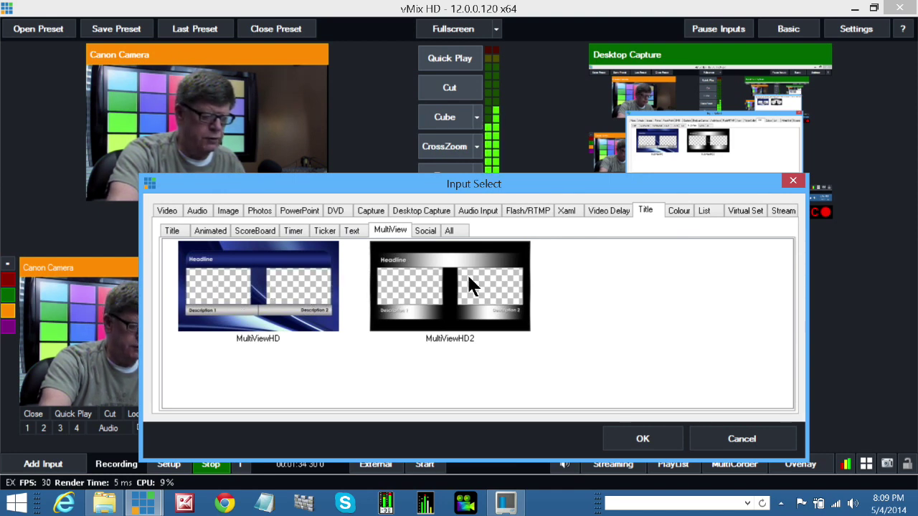
pyautogui.click(434, 231)
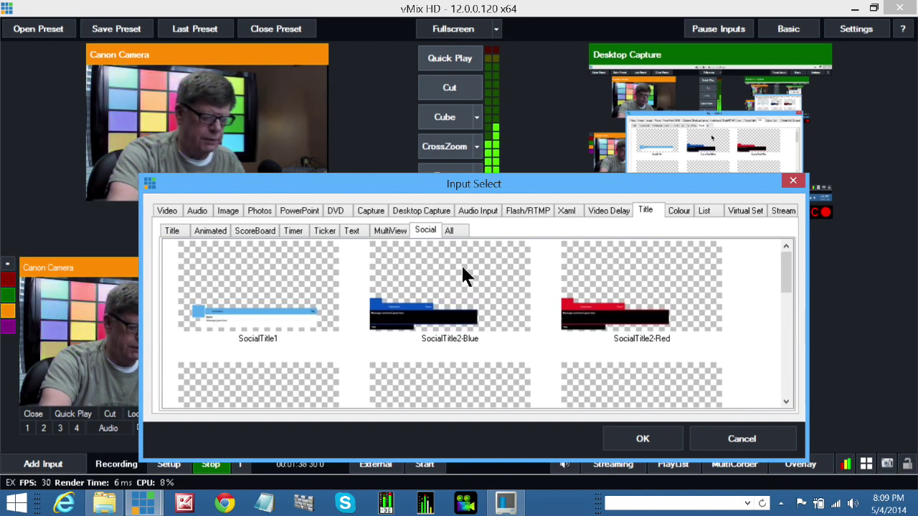
pyautogui.click(456, 231)
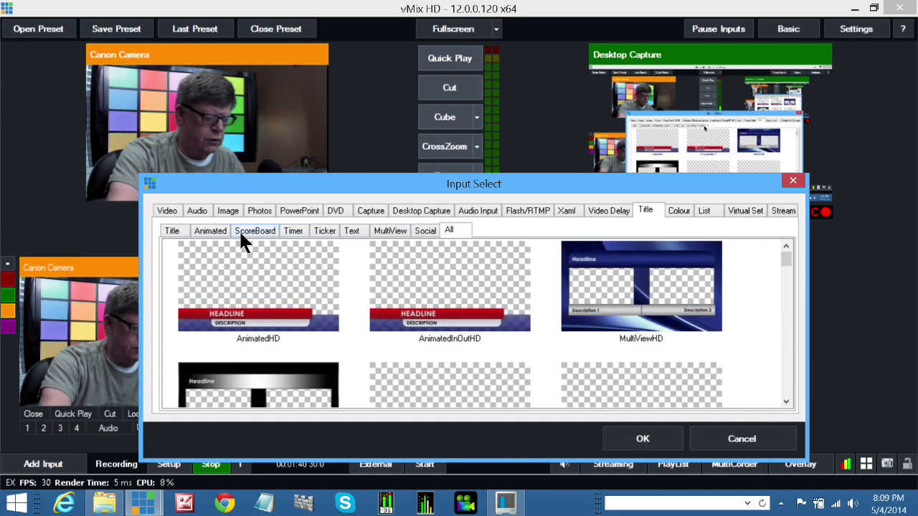
# Step: Return to the news titles and select the NewsHD5 blue lower-third
pyautogui.click(174, 230)
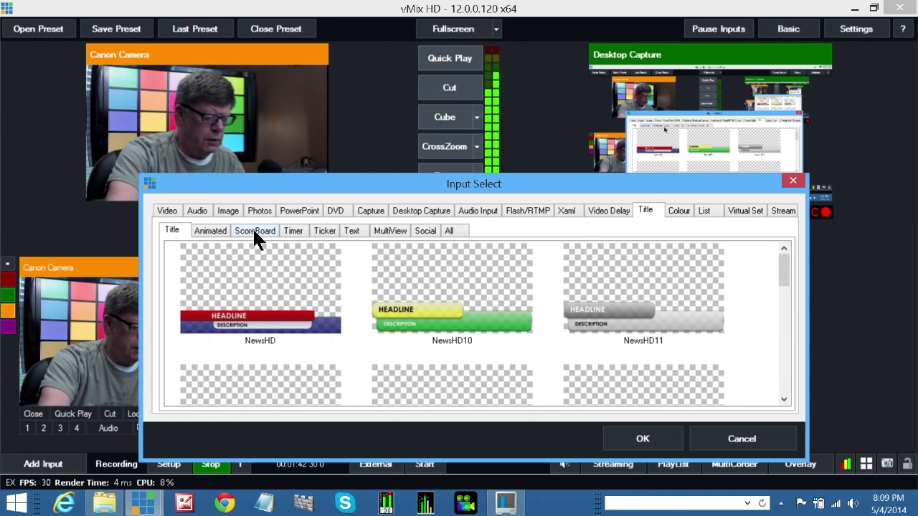
pyautogui.moveTo(782, 267); pyautogui.dragTo(792, 362)
pyautogui.click(289, 272)
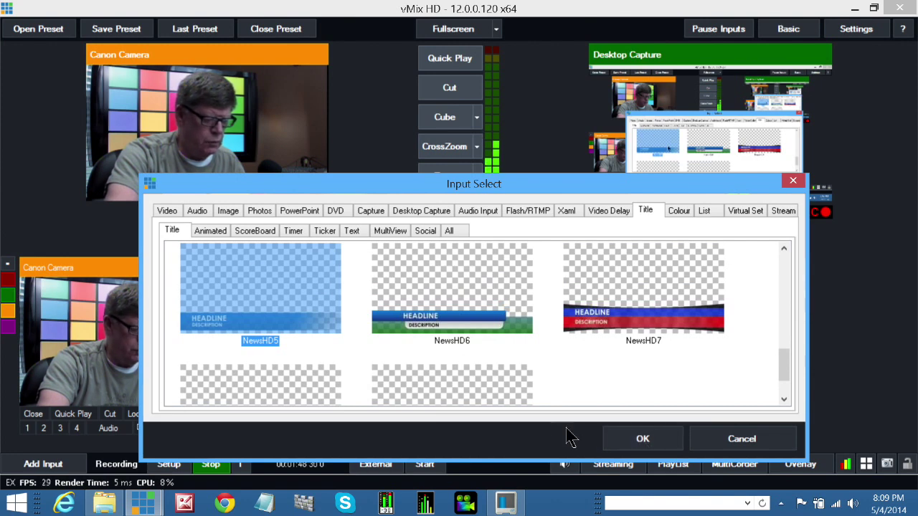
# Step: Add NewsHD5 as an input, check its Description field, then open Canon Camera's settings
pyautogui.click(641, 440)
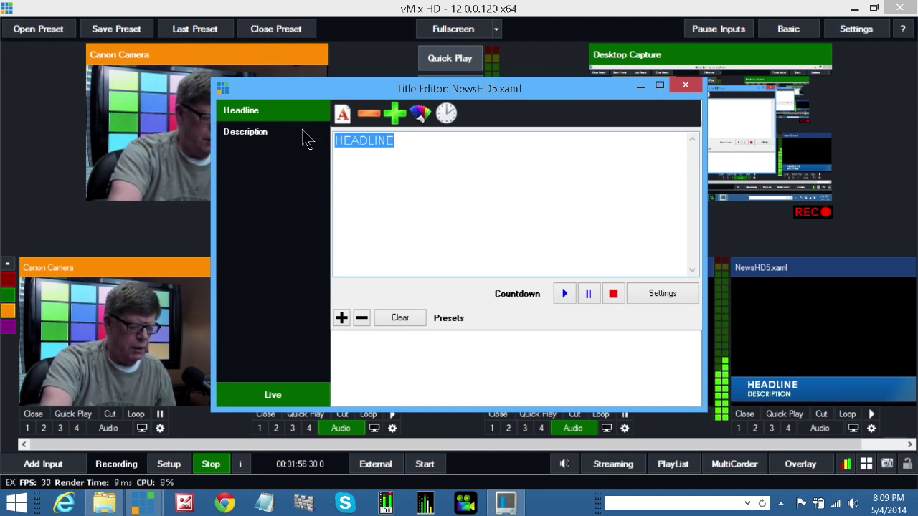
pyautogui.click(252, 132)
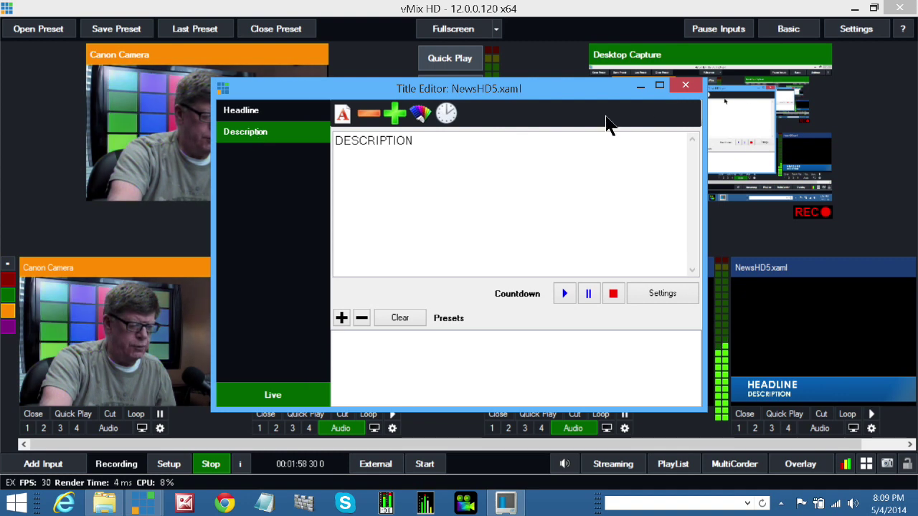
pyautogui.click(685, 85)
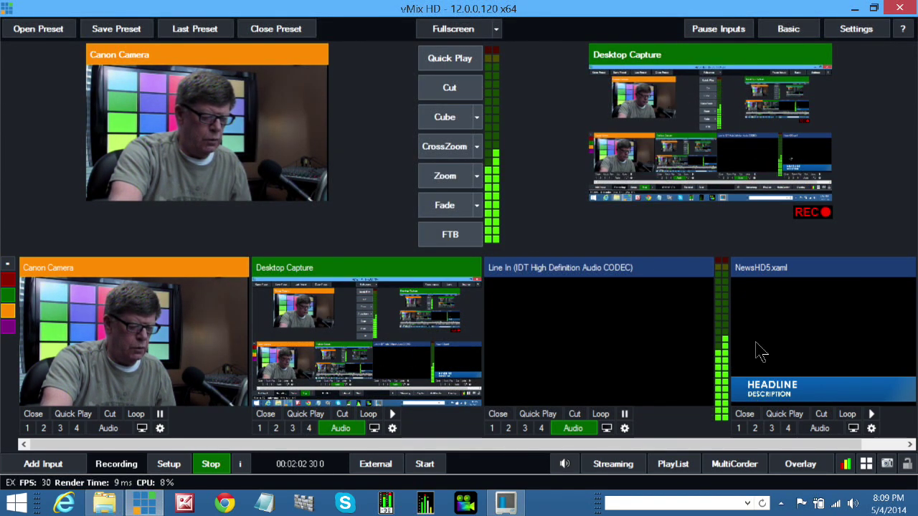
pyautogui.rightClick(199, 359)
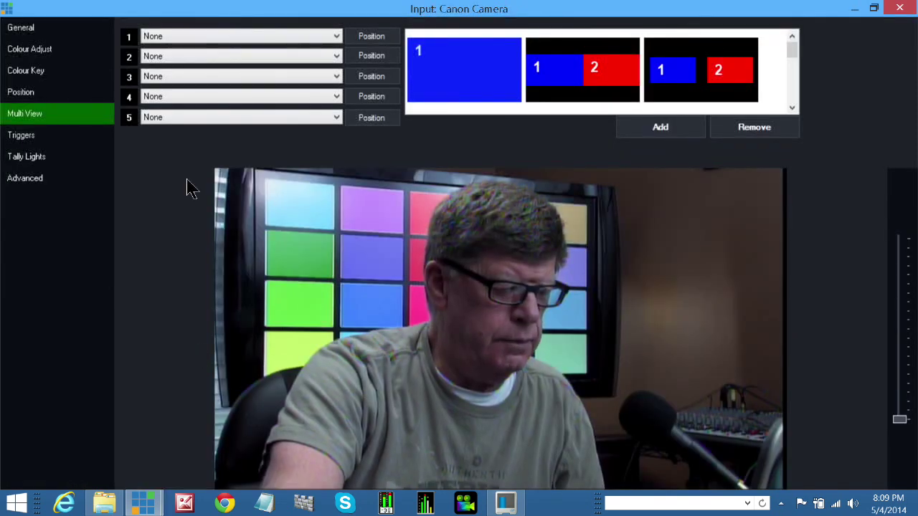
# Step: Set the Canon Camera's Multi View layer 1 to NewsHD5.xaml and close its settings
pyautogui.click(43, 33)
pyautogui.click(45, 114)
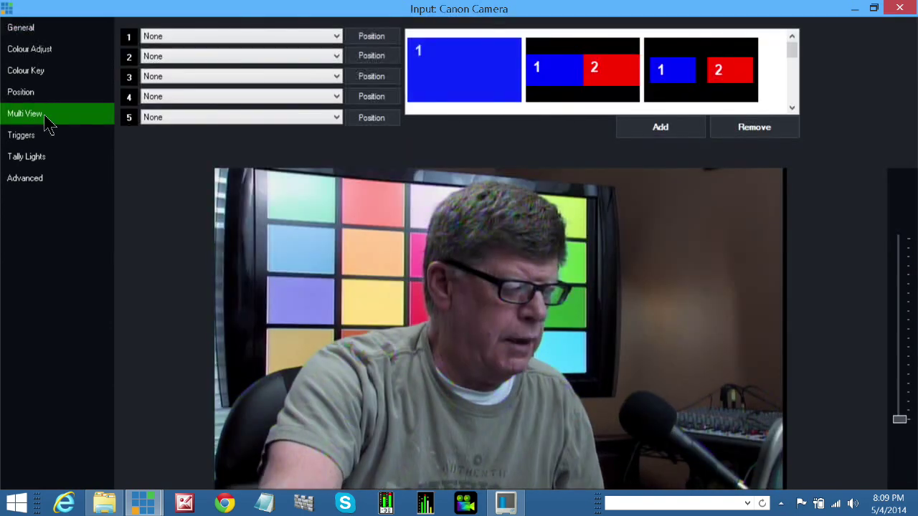
pyautogui.click(212, 35)
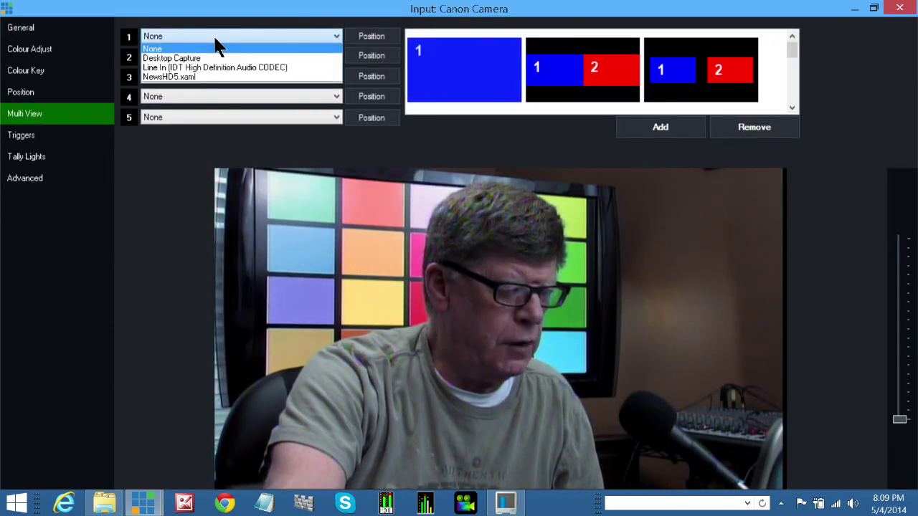
pyautogui.click(213, 76)
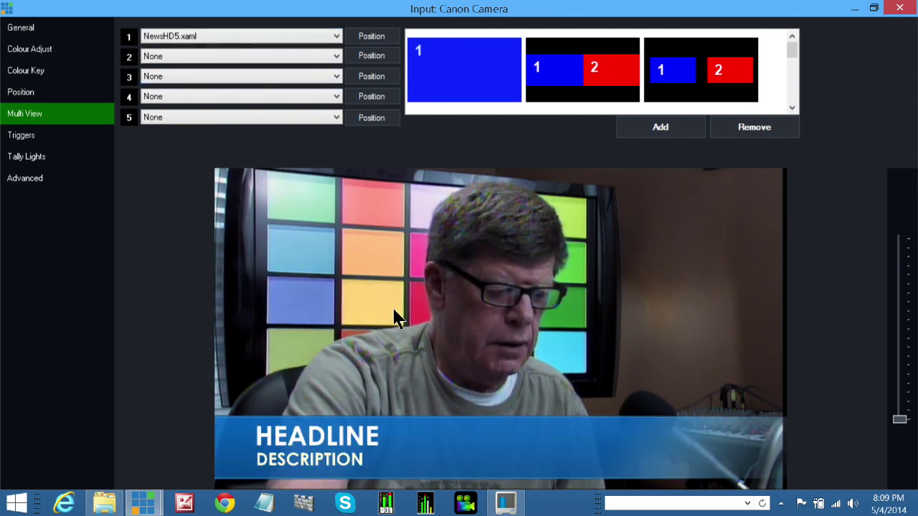
pyautogui.click(909, 8)
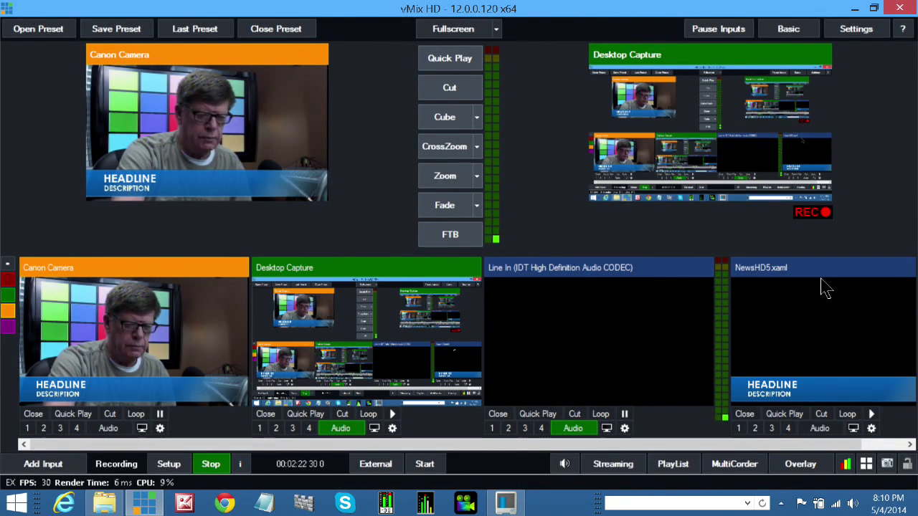
pyautogui.rightClick(789, 315)
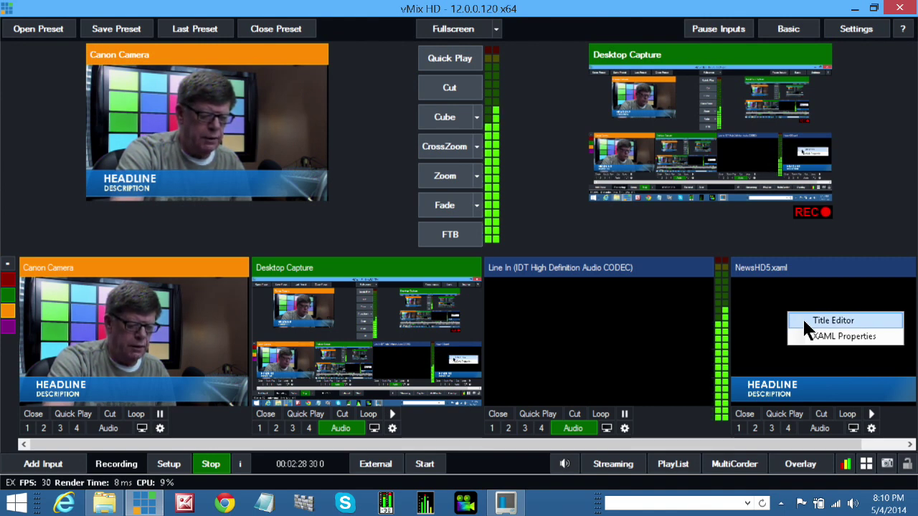
pyautogui.click(803, 321)
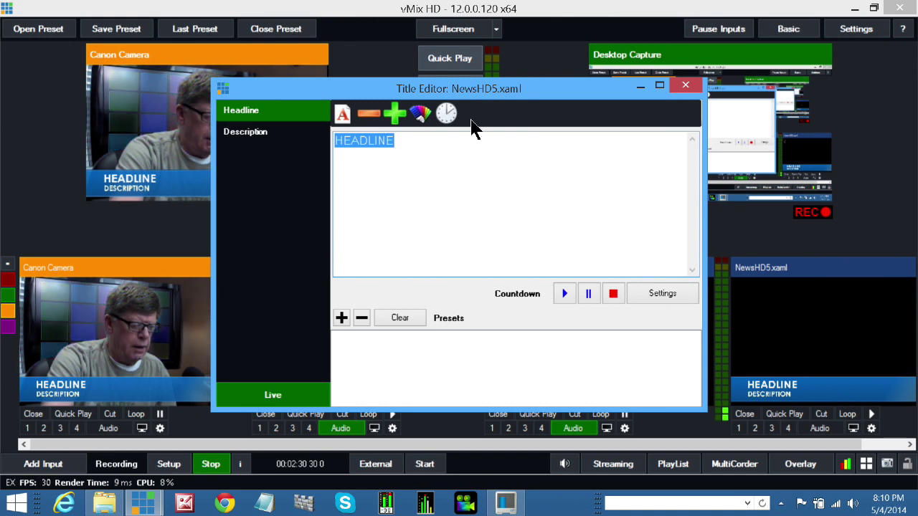
pyautogui.moveTo(470, 79)
pyautogui.mouseDown()
pyautogui.moveTo(492, 83)
pyautogui.moveTo(530, 169)
pyautogui.mouseUp()
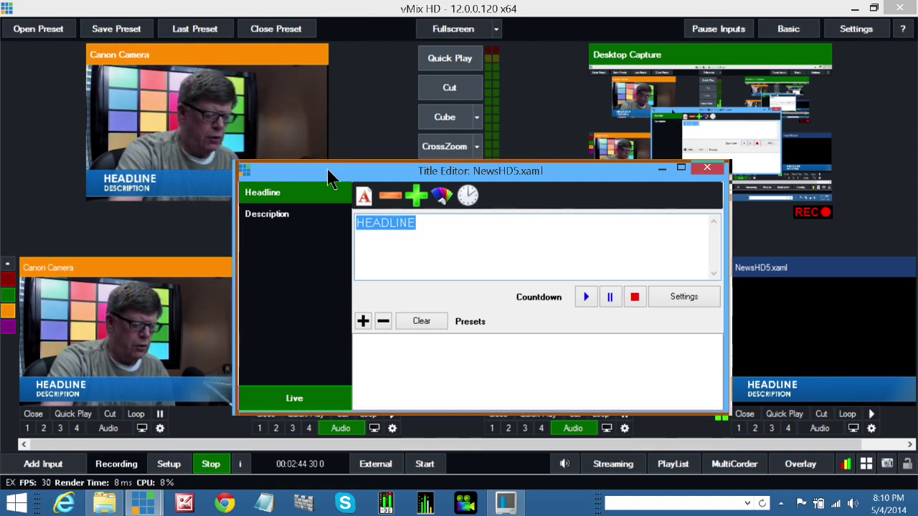
pyautogui.moveTo(314, 175); pyautogui.dragTo(394, 176)
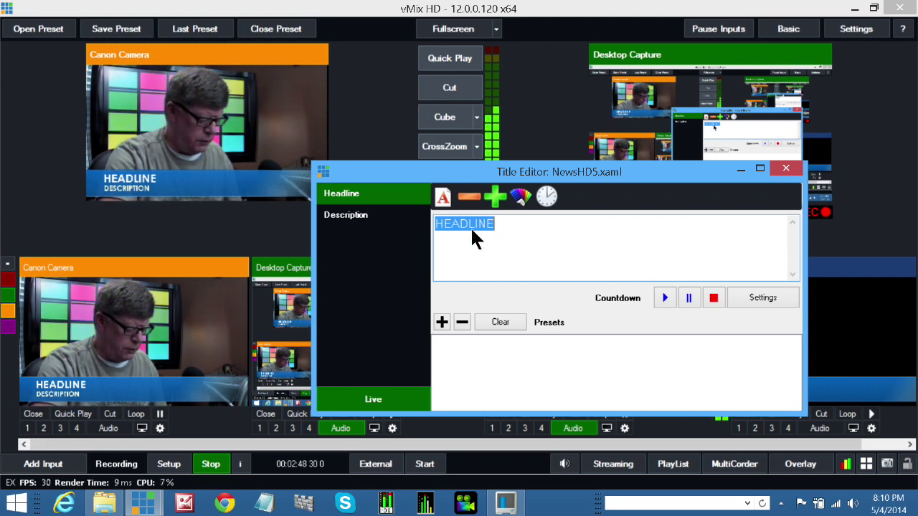
pyautogui.write('George Pr')
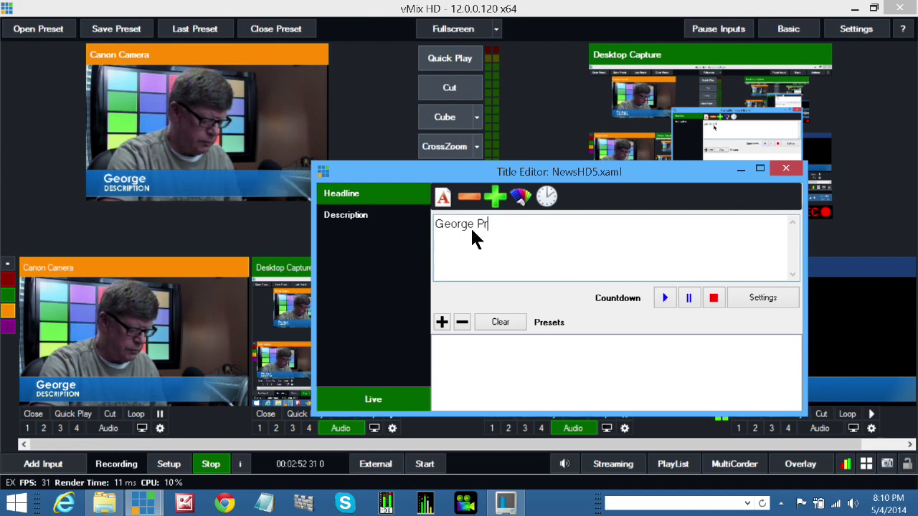
pyautogui.write('ice')
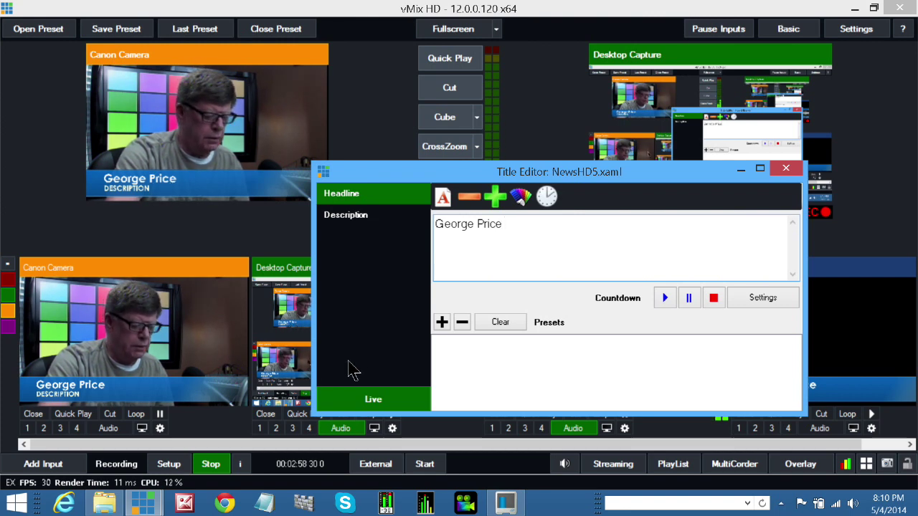
# Step: Set the description line to 'Pendleton-Gazette.com', re-enable Live, and close the title editor
pyautogui.click(365, 397)
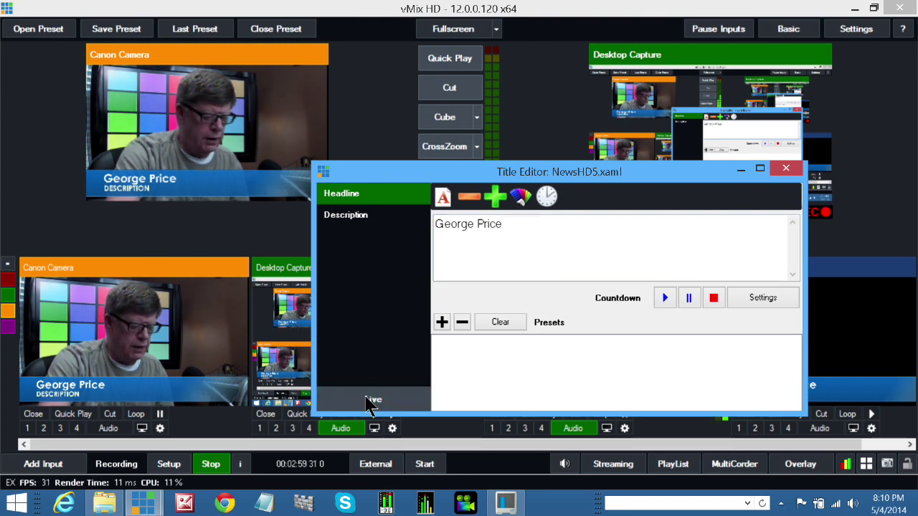
pyautogui.click(357, 221)
pyautogui.write('Pendleton-Gaze')
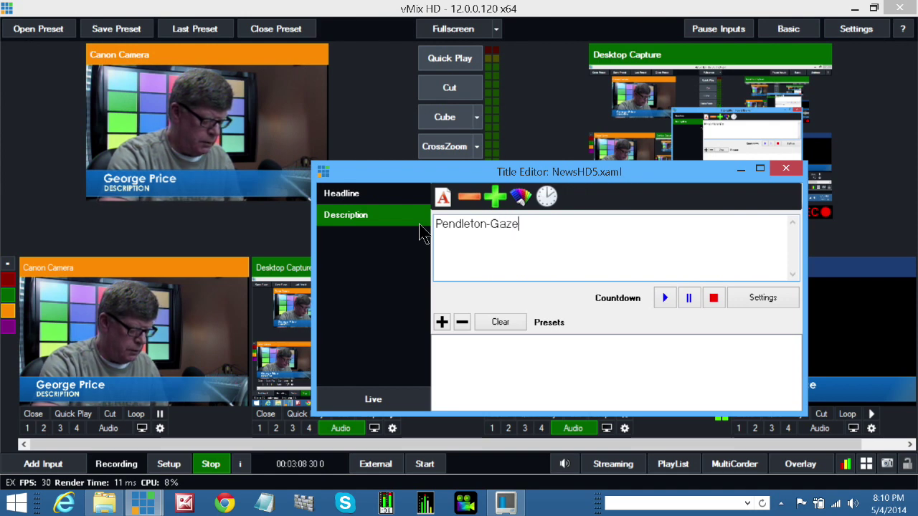
pyautogui.write('tte.com')
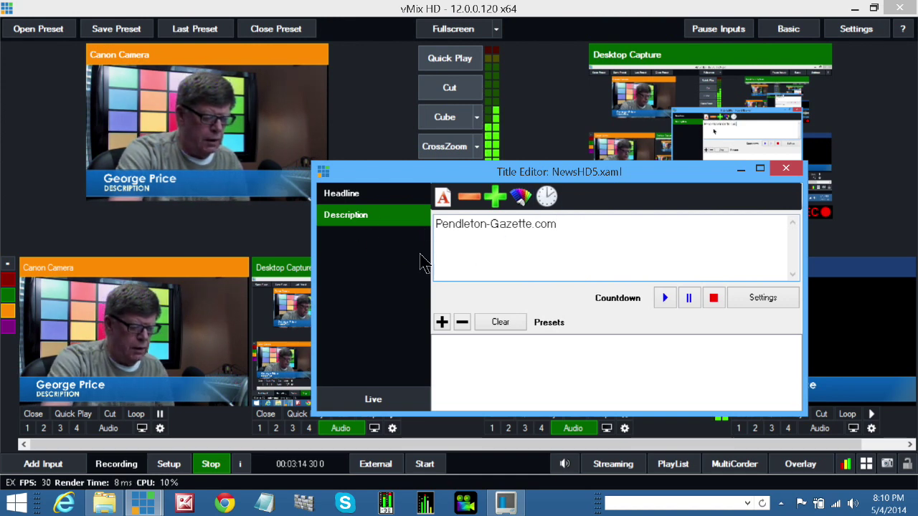
pyautogui.click(378, 402)
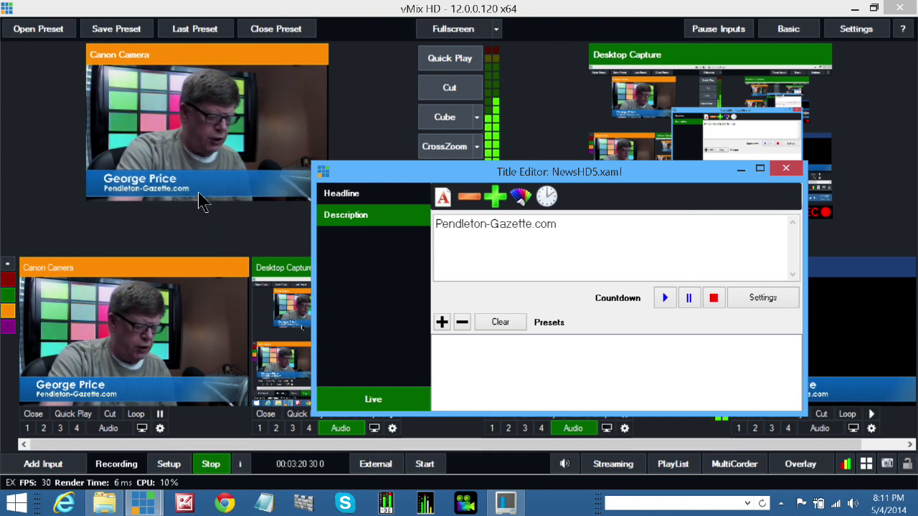
pyautogui.click(786, 172)
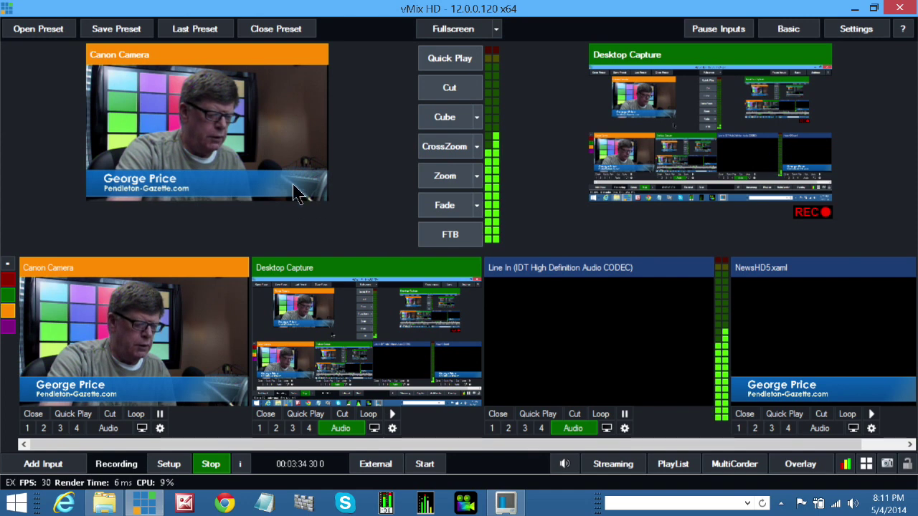
# Step: Review the Canon Camera's Multi View settings and close them
pyautogui.rightClick(164, 291)
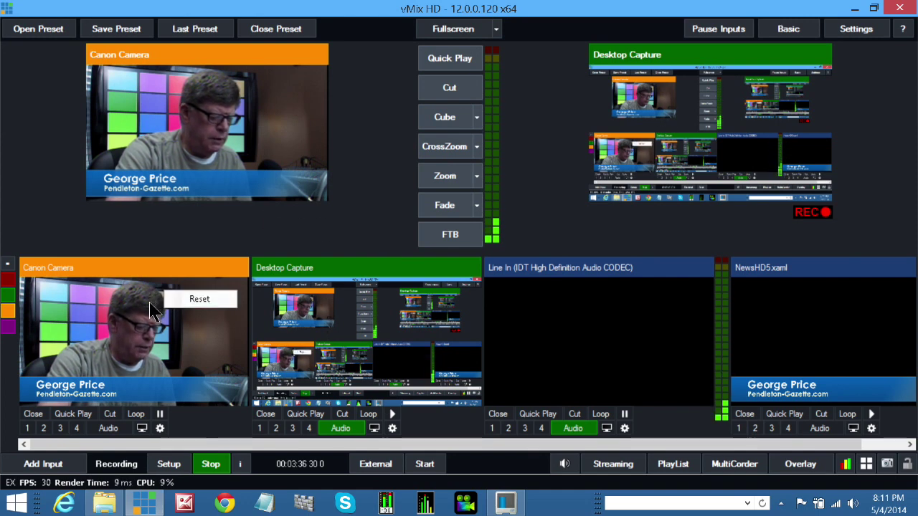
pyautogui.rightClick(139, 324)
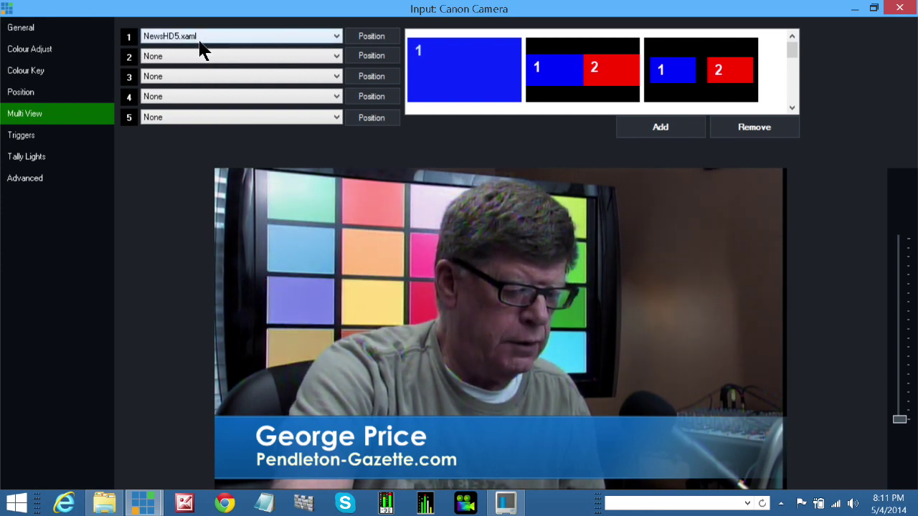
pyautogui.click(899, 9)
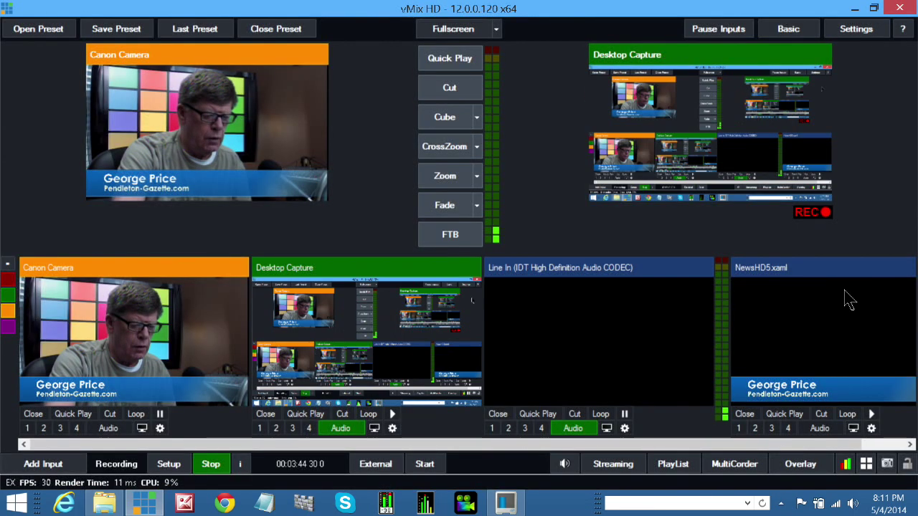
# Step: Toggle the NewsHD5 overlay on and off, then remove the NewsHD5.xaml input
pyautogui.click(739, 429)
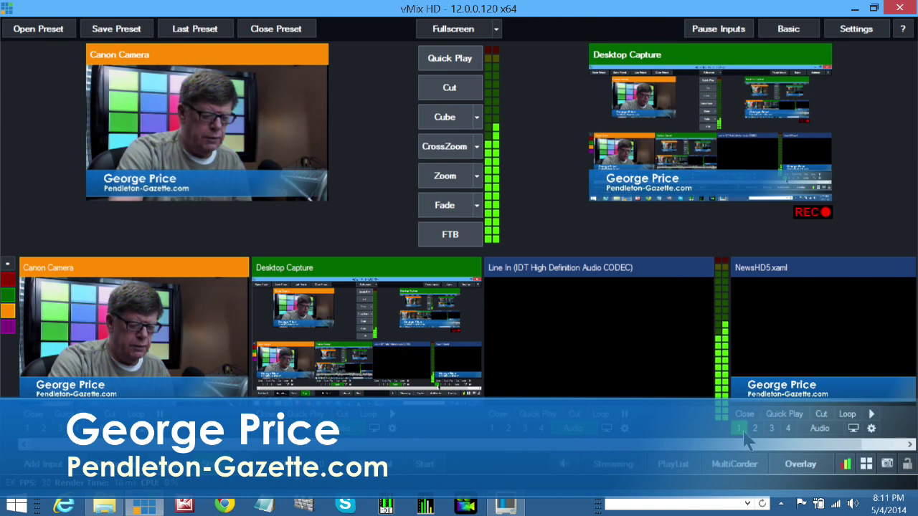
pyautogui.click(743, 433)
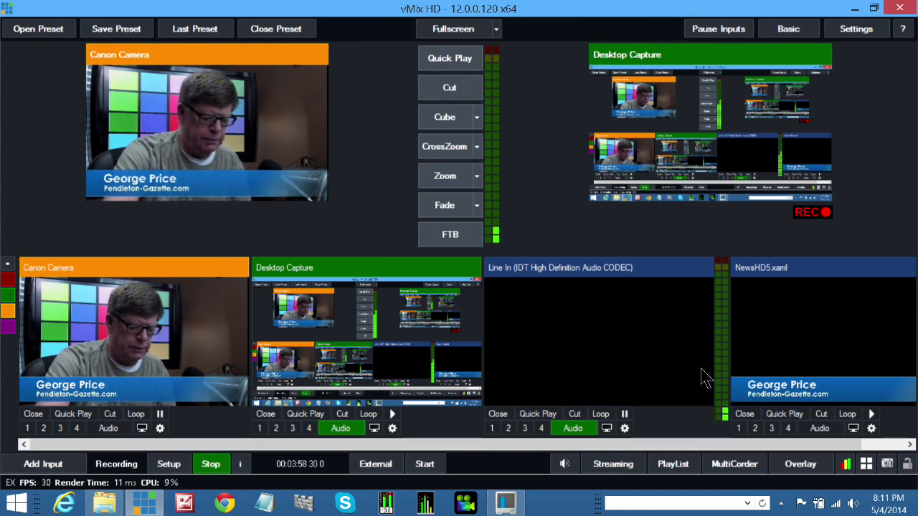
pyautogui.click(744, 413)
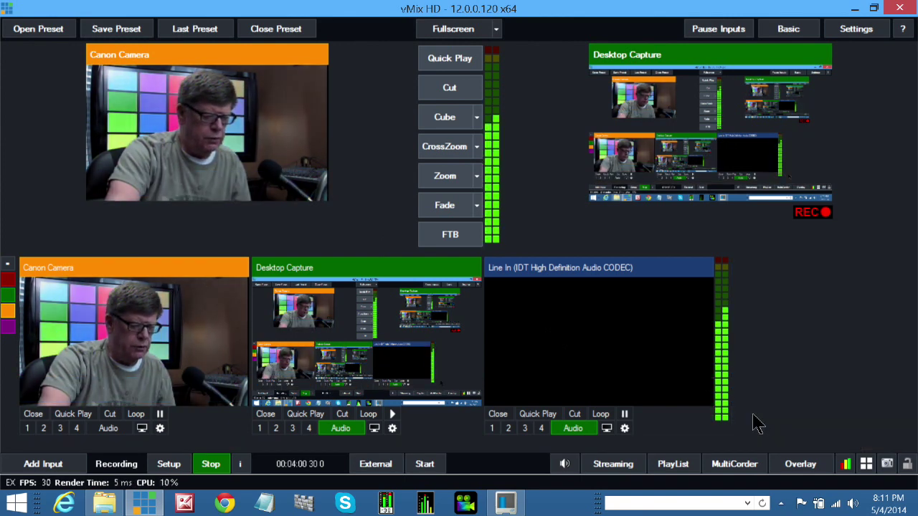
# Step: Add a ScoreBoardHD title input from the ScoreBoard templates and close its editor
pyautogui.click(43, 464)
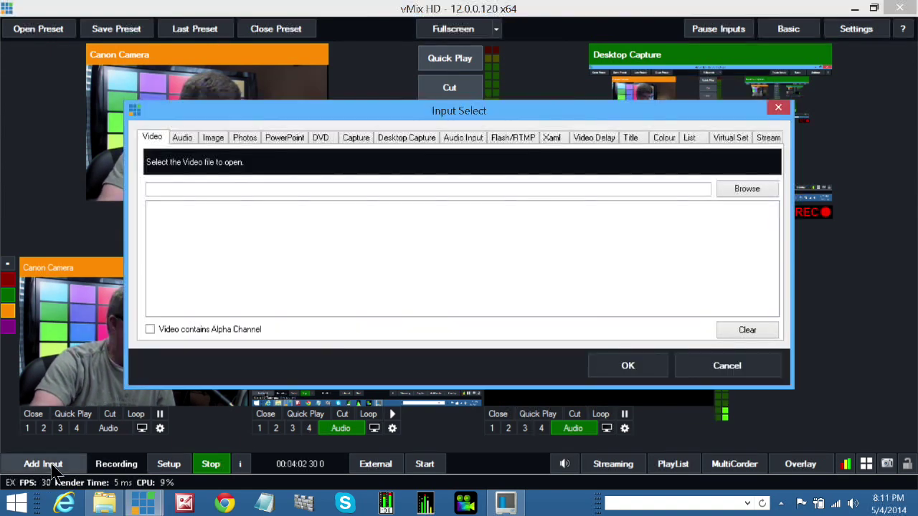
pyautogui.click(625, 138)
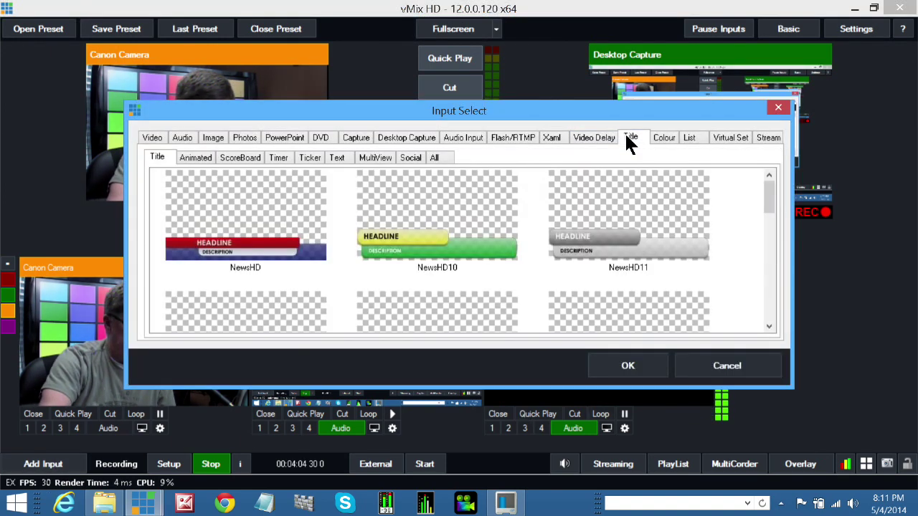
pyautogui.click(252, 158)
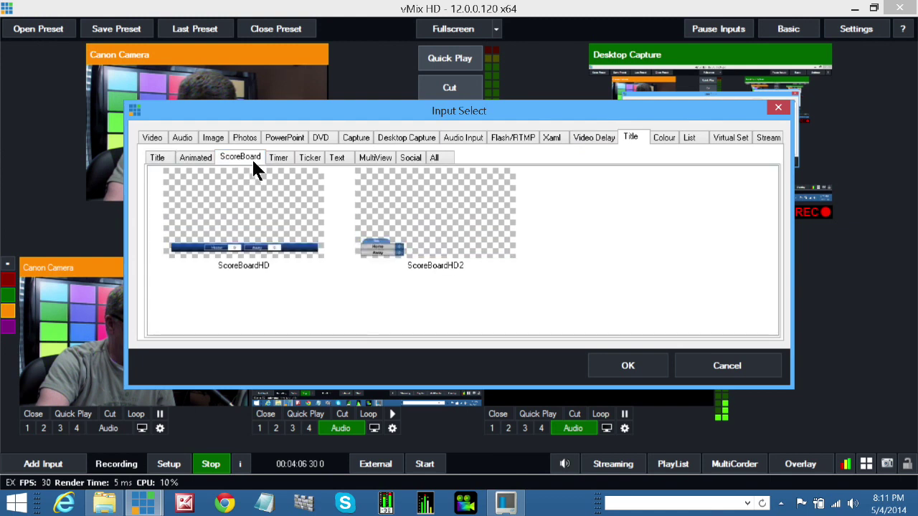
pyautogui.click(253, 208)
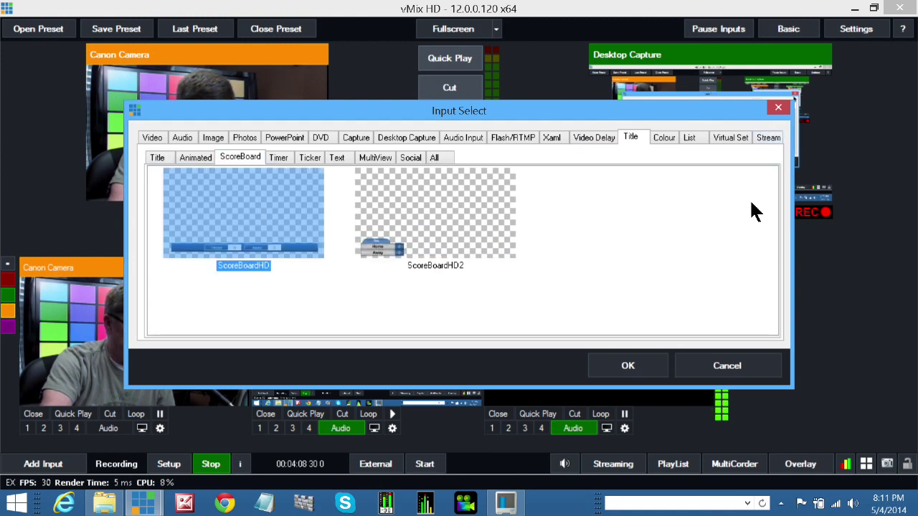
pyautogui.click(647, 369)
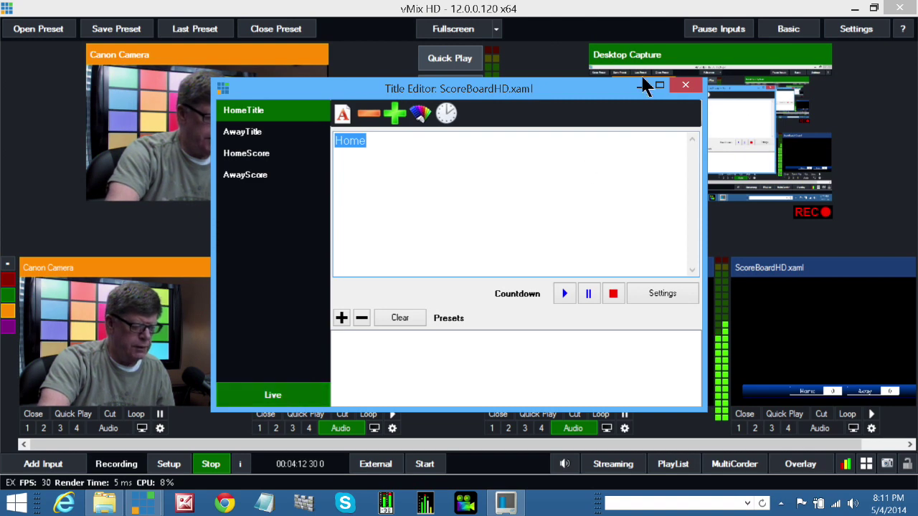
pyautogui.click(686, 86)
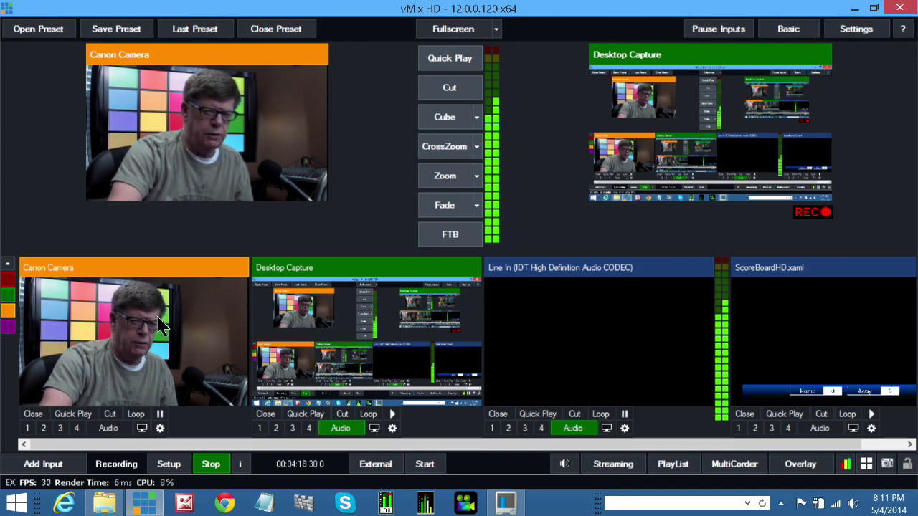
pyautogui.rightClick(159, 325)
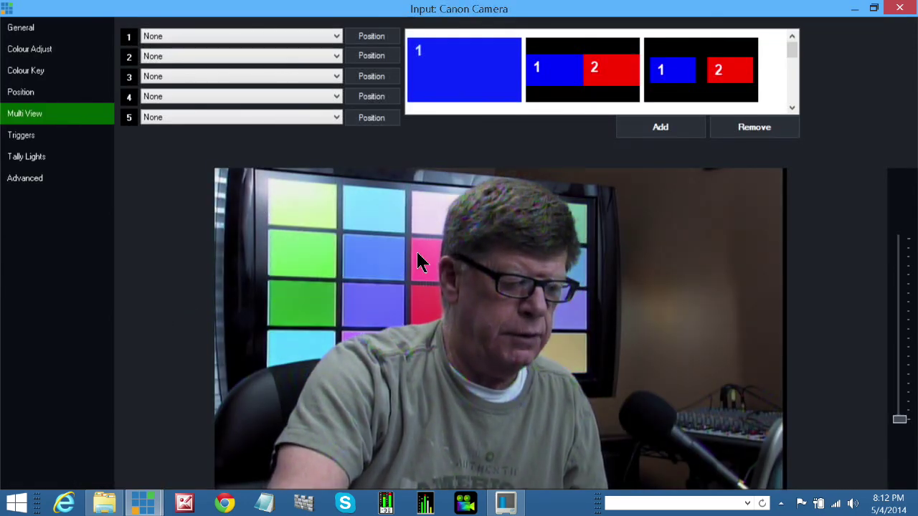
# Step: Layer ScoreBoardHD.xaml onto the Canon Camera as Multi View layer 1
pyautogui.click(230, 37)
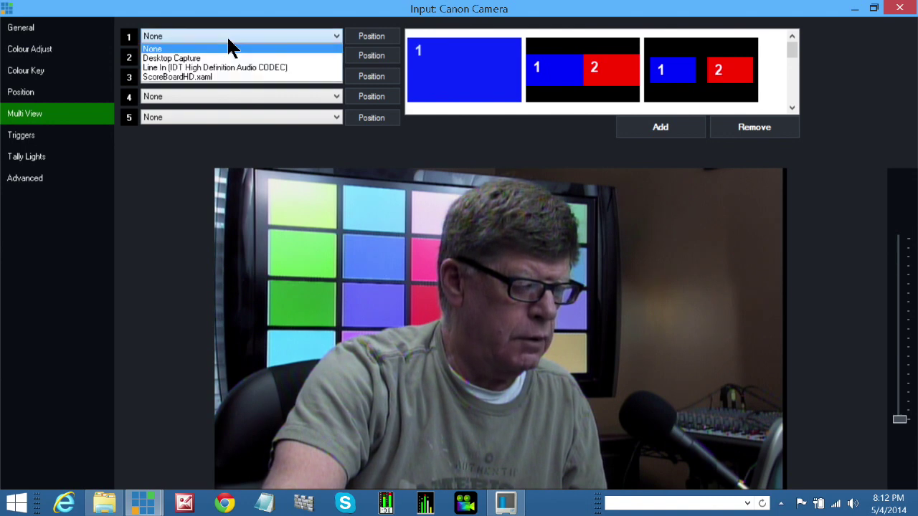
pyautogui.click(224, 76)
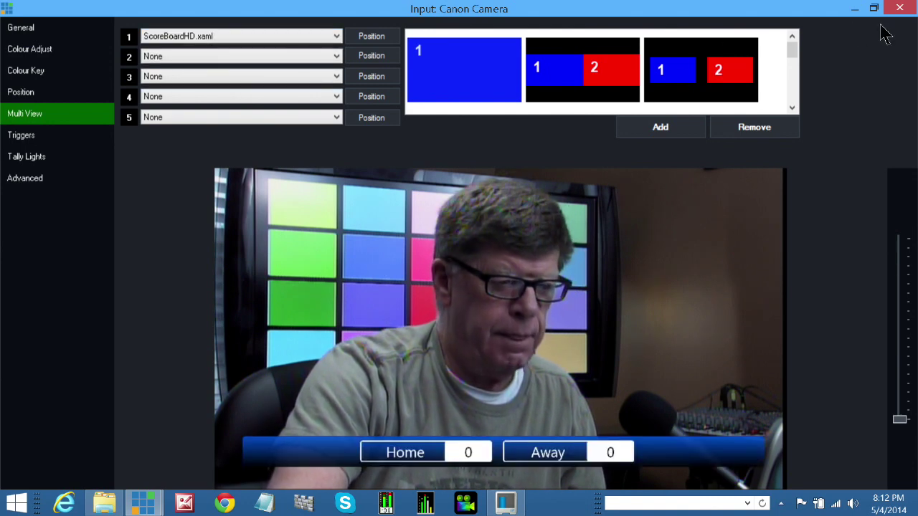
pyautogui.click(899, 8)
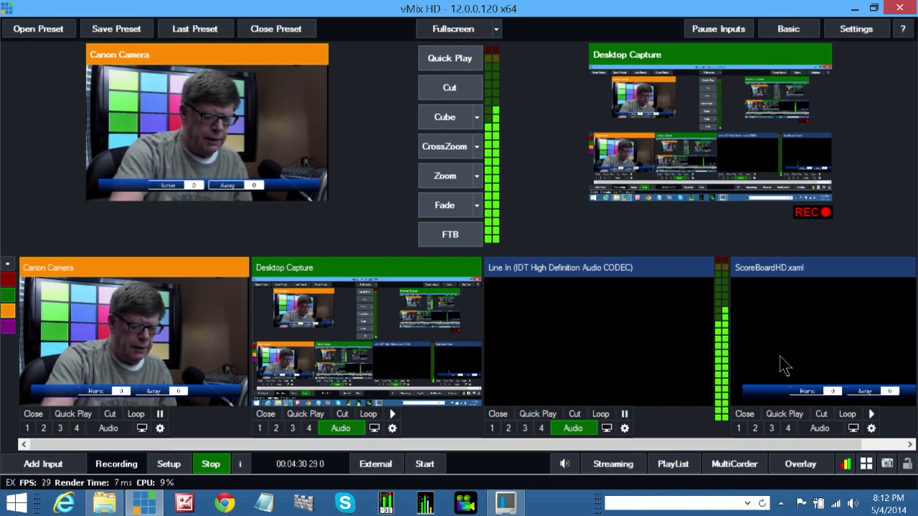
pyautogui.rightClick(778, 353)
# Step: In the ScoreBoardHD title editor, change the HomeScore value from 0 to 4
pyautogui.click(799, 363)
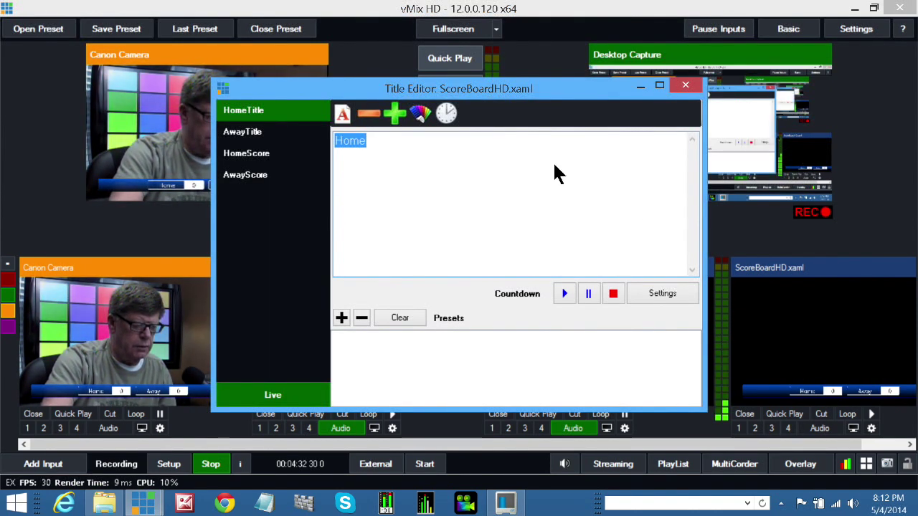
pyautogui.moveTo(525, 83); pyautogui.dragTo(594, 240)
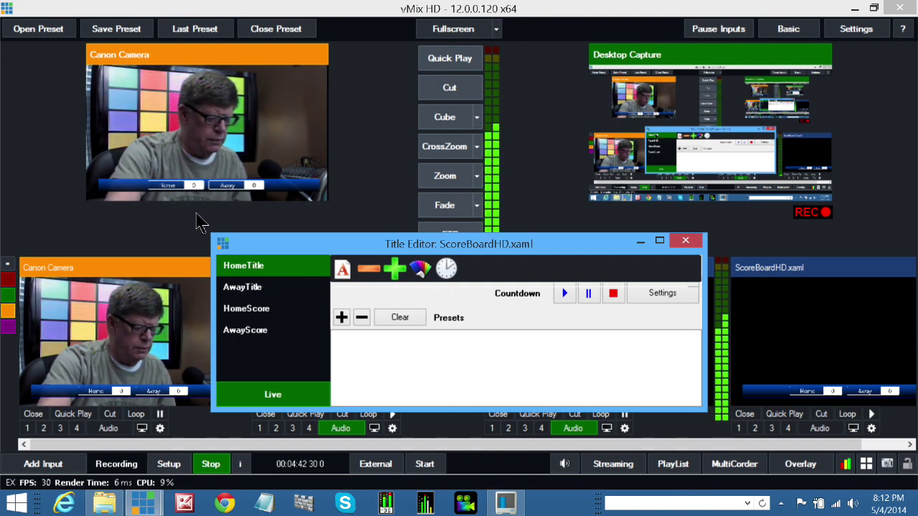
pyautogui.click(251, 290)
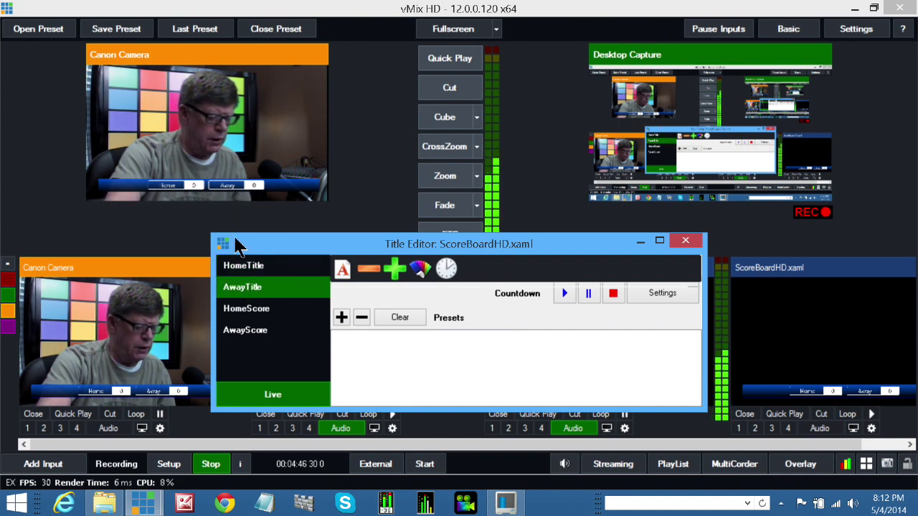
pyautogui.click(247, 310)
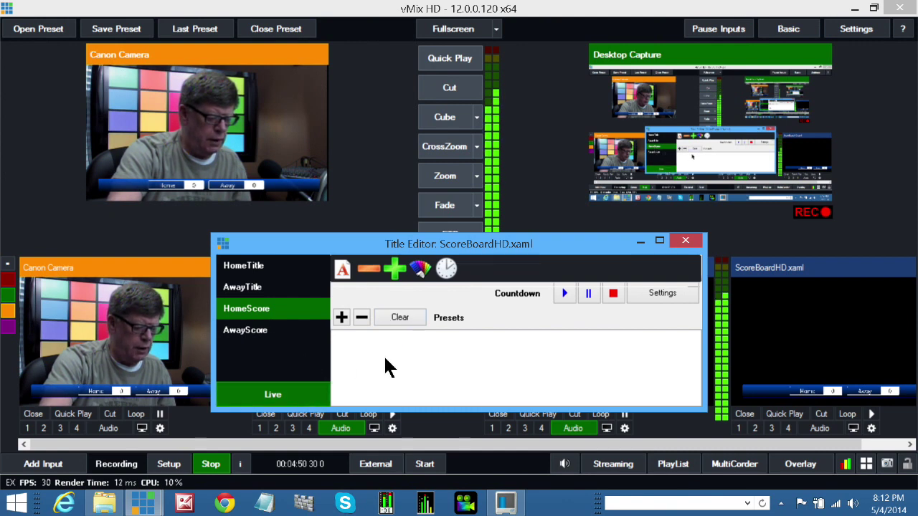
pyautogui.moveTo(476, 245); pyautogui.dragTo(505, 205)
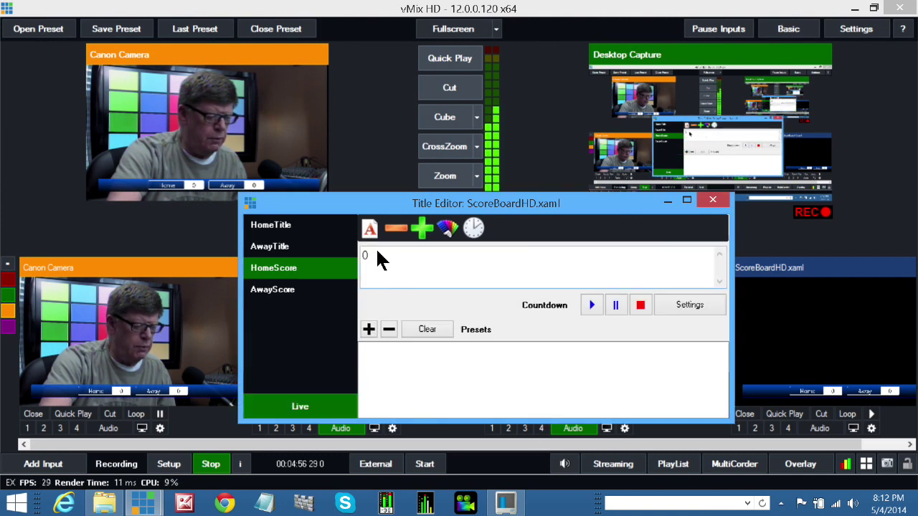
pyautogui.moveTo(376, 251); pyautogui.dragTo(347, 252)
pyautogui.write('4')
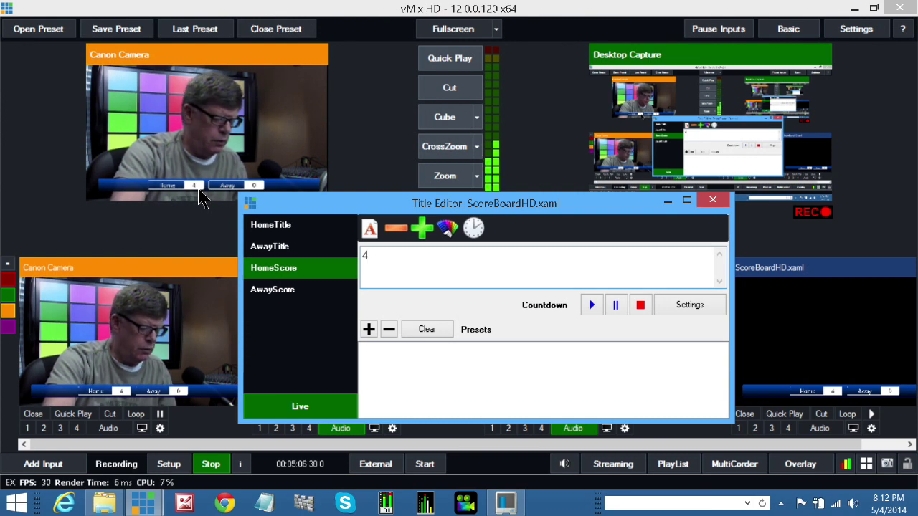
# Step: Enter a new AwayScore value and push it to the output
pyautogui.click(300, 406)
pyautogui.click(286, 290)
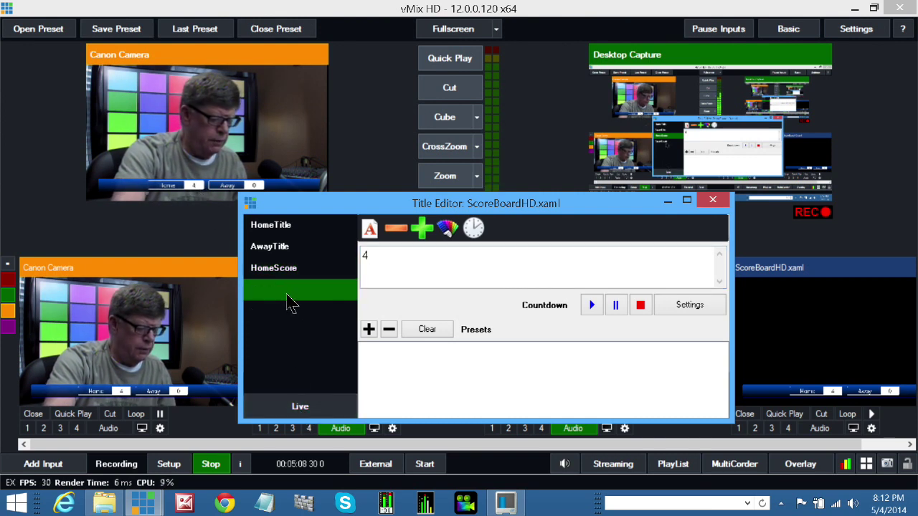
pyautogui.doubleClick(362, 256)
pyautogui.write('3')
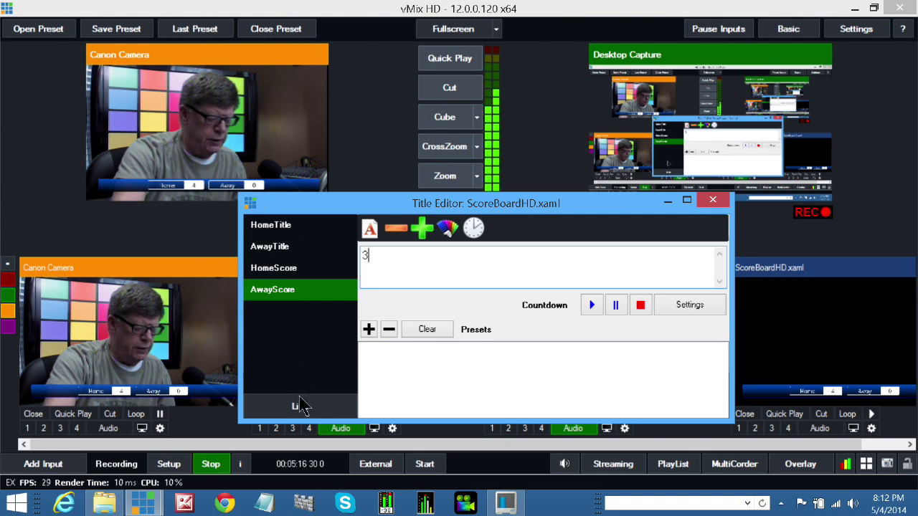
pyautogui.click(301, 407)
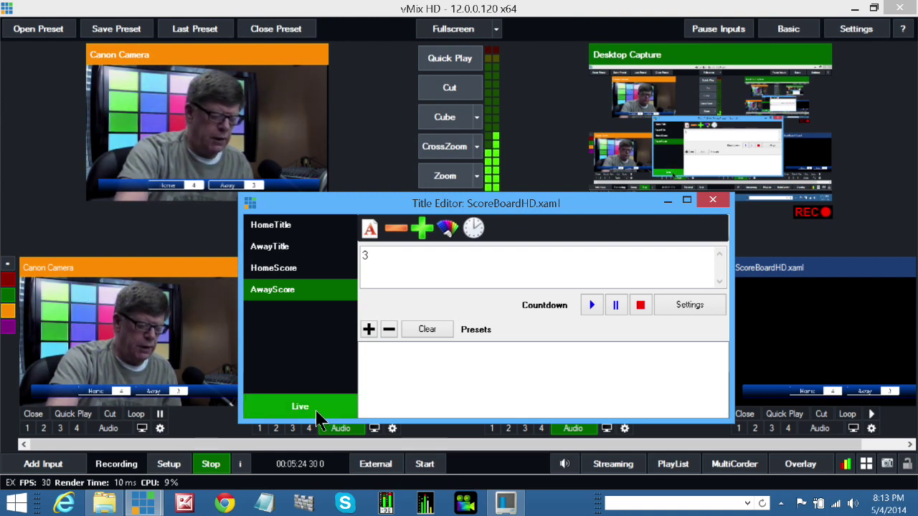
# Step: Adjust the score fields so the output reads Home 5, Away 6, then close the editor
pyautogui.click(287, 268)
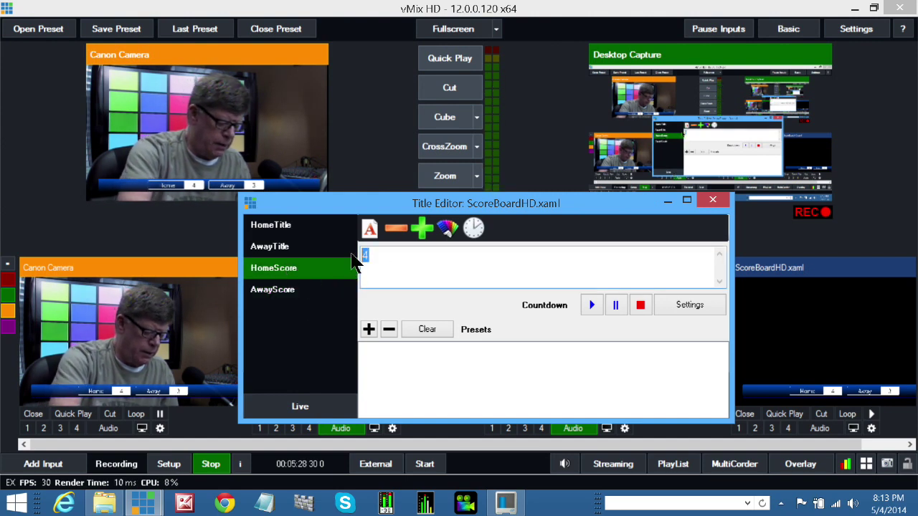
pyautogui.click(299, 292)
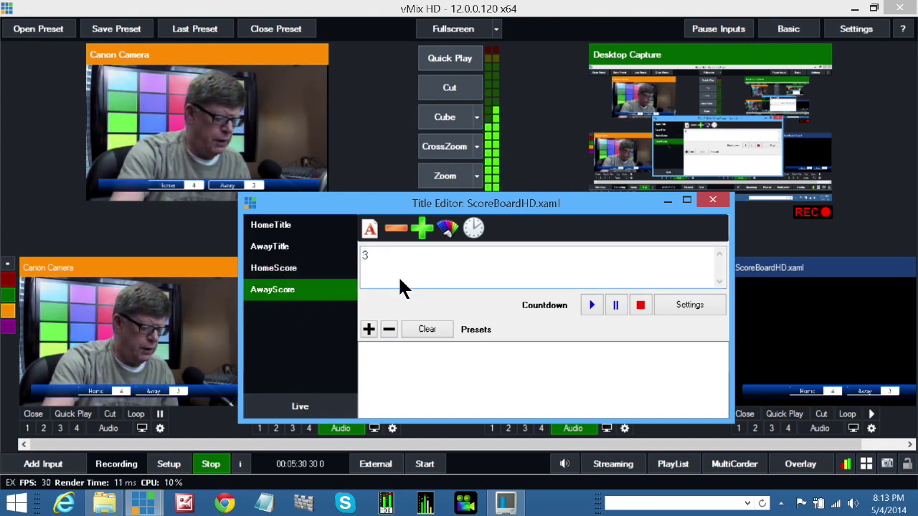
pyautogui.click(368, 264)
pyautogui.write('6')
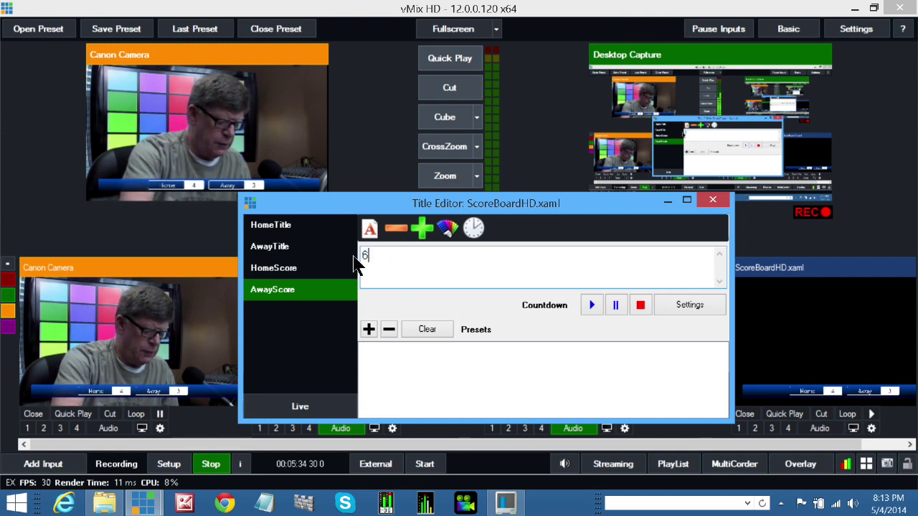
pyautogui.click(341, 416)
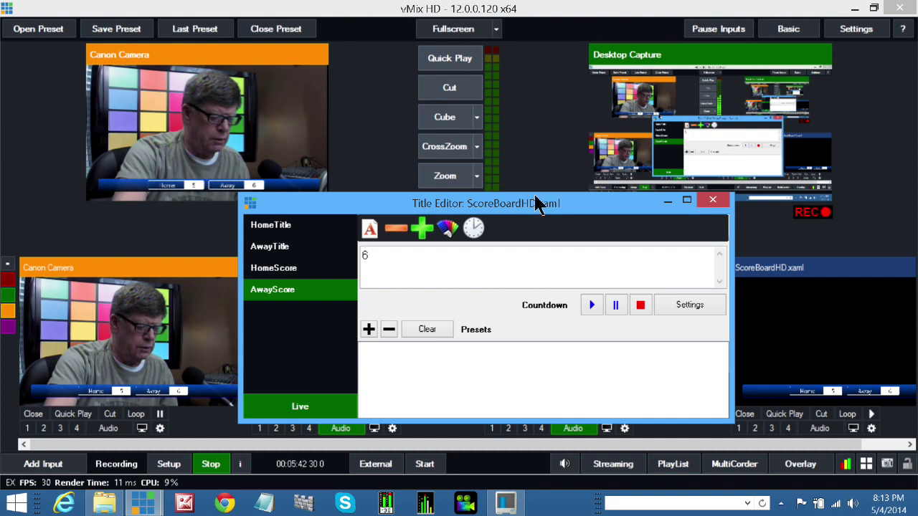
pyautogui.click(717, 202)
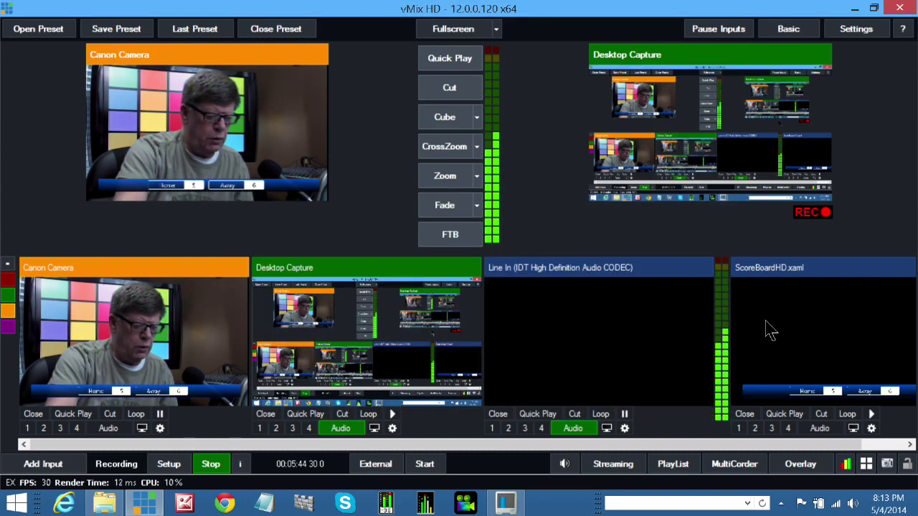
# Step: Replace the ScoreBoardHD input with a TickerHD title input and clear its Lorem ipsum text
pyautogui.click(745, 414)
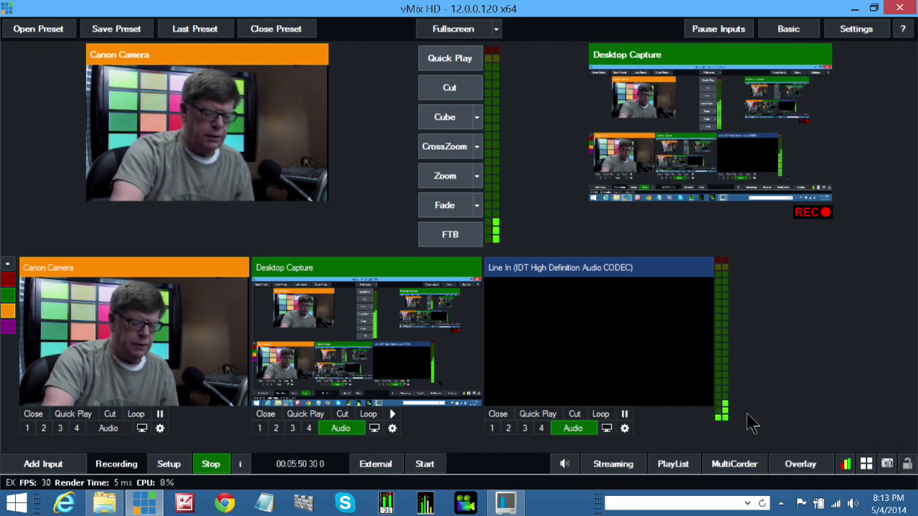
pyautogui.click(43, 464)
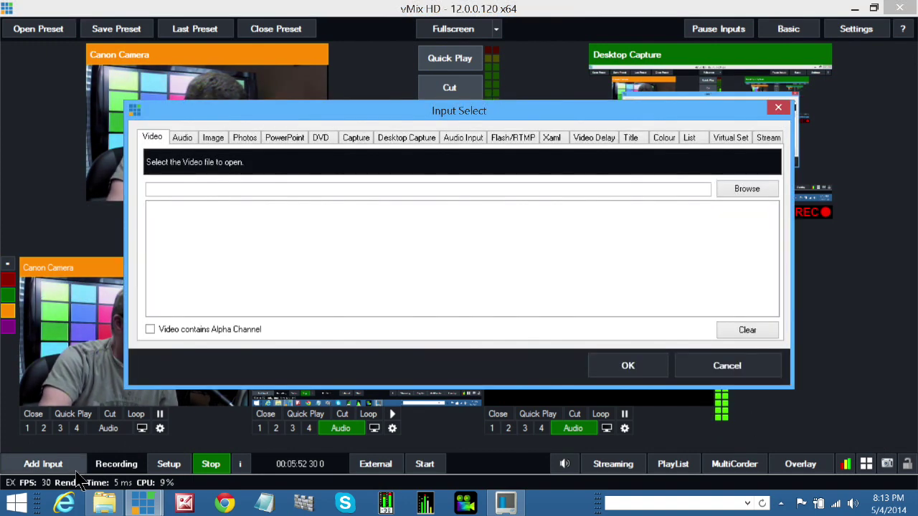
pyautogui.click(629, 139)
pyautogui.click(309, 158)
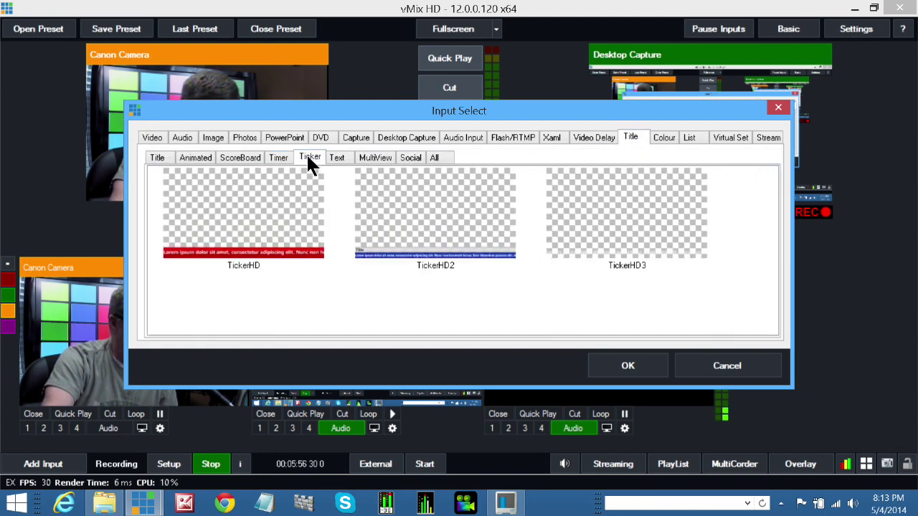
pyautogui.click(280, 228)
pyautogui.click(635, 367)
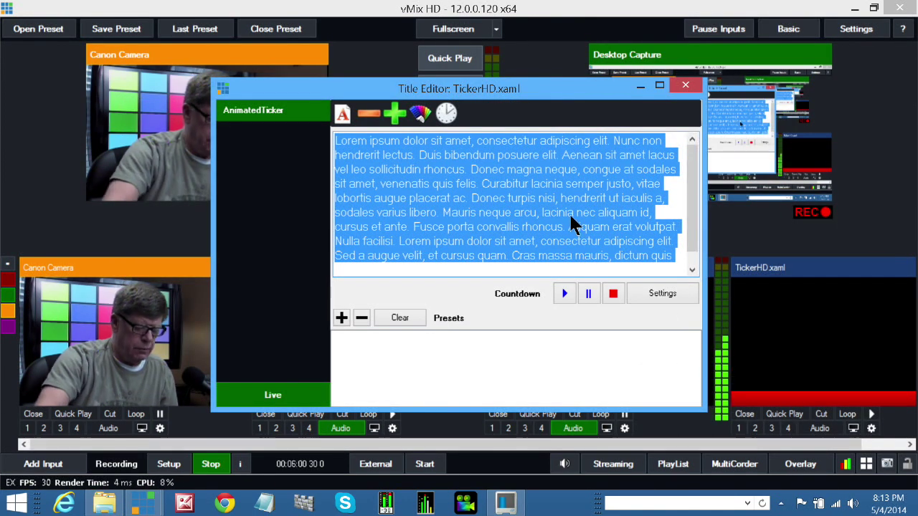
pyautogui.press('Delete')
pyautogui.click(685, 87)
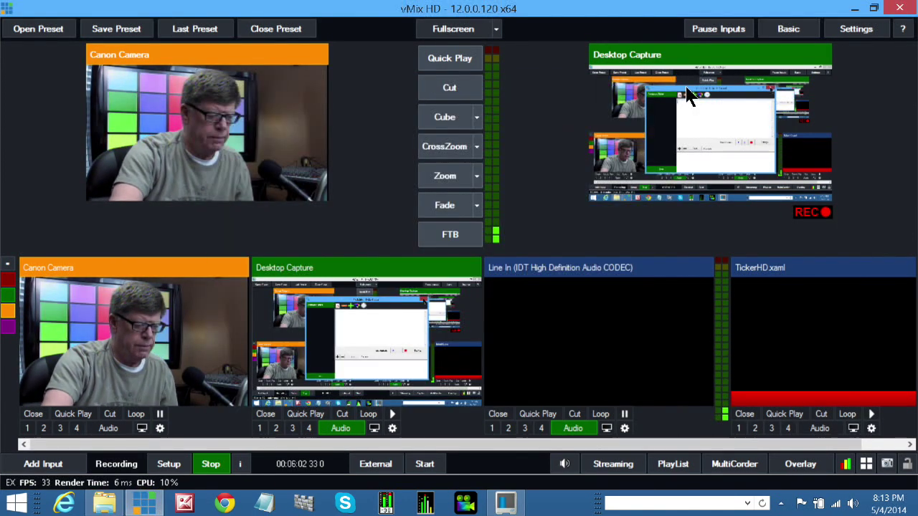
# Step: Set the Canon Camera input's Multi View layer 1 to TickerHD.xaml
pyautogui.rightClick(172, 349)
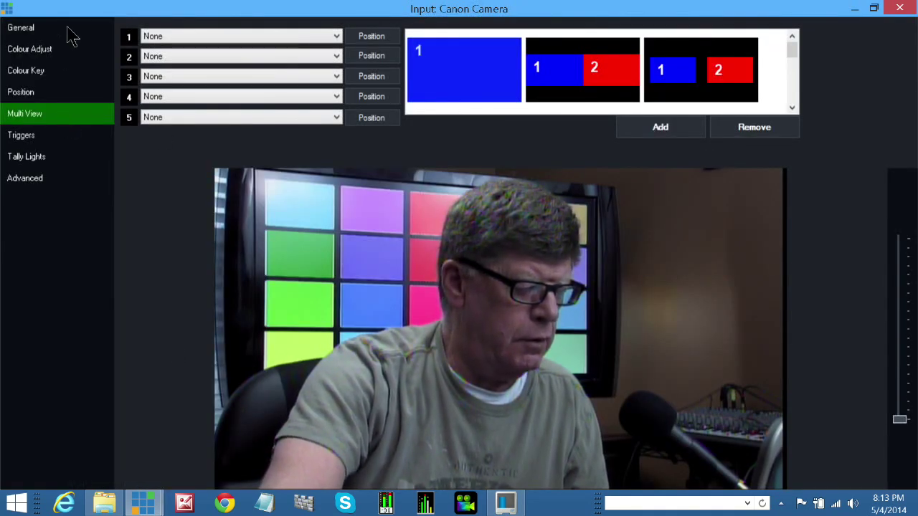
pyautogui.click(201, 38)
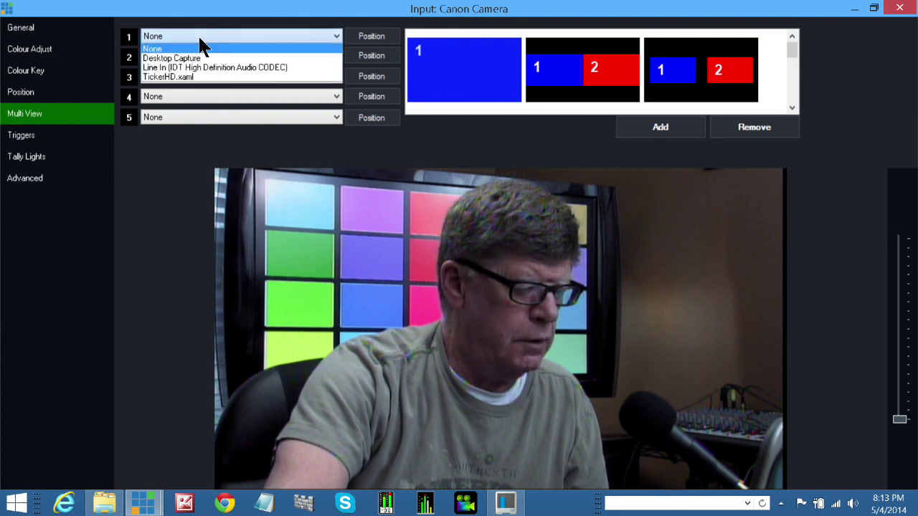
pyautogui.click(199, 77)
pyautogui.click(900, 8)
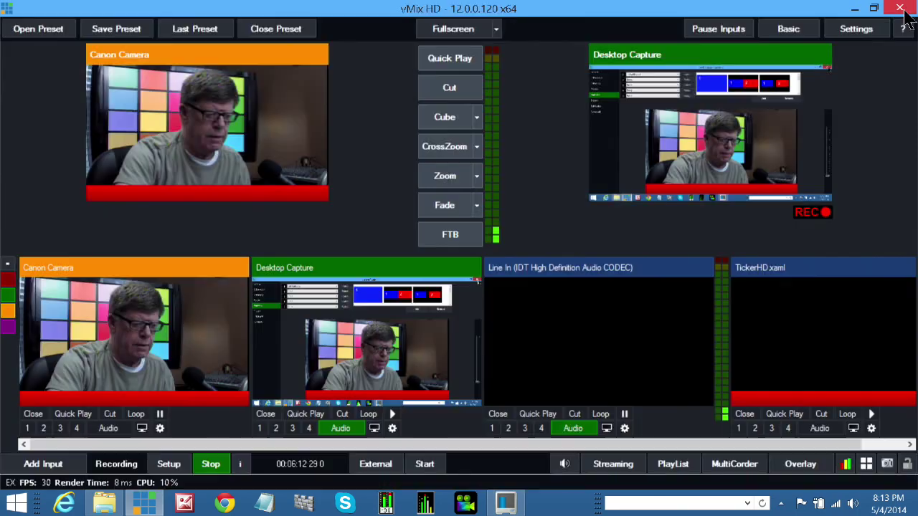
# Step: Bring up the TickerHD title editor, shortening its window and shifting it down-right
pyautogui.rightClick(773, 374)
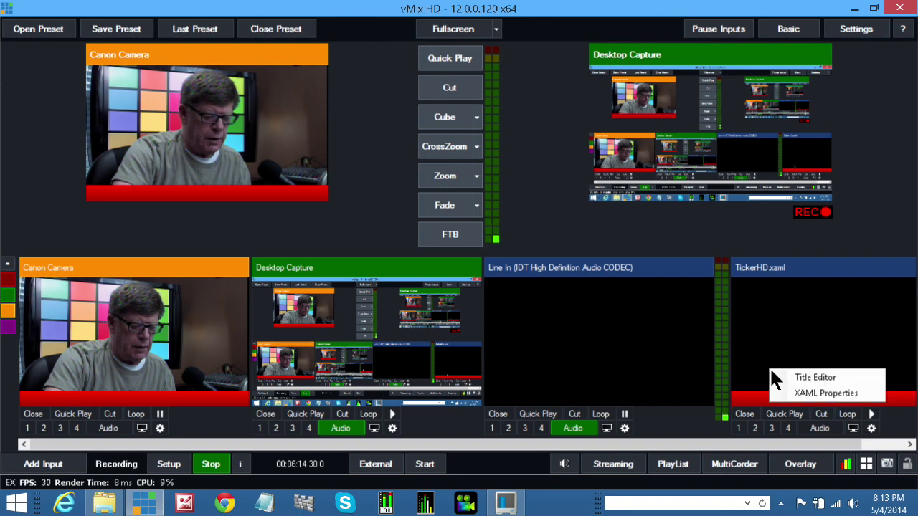
pyautogui.click(782, 376)
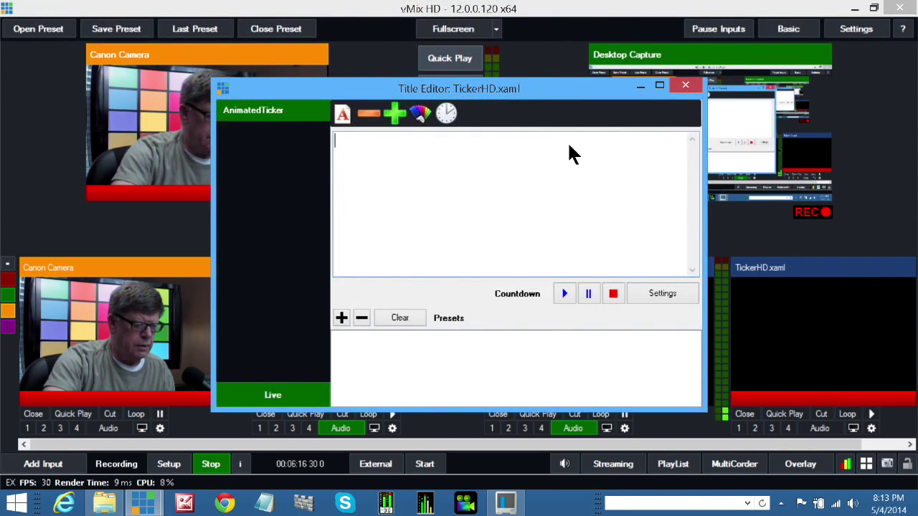
pyautogui.moveTo(504, 80); pyautogui.dragTo(511, 177)
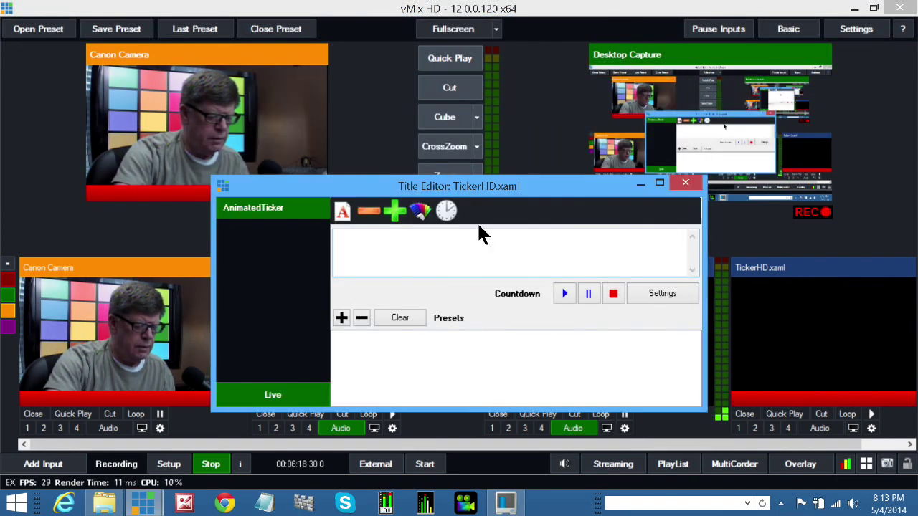
pyautogui.moveTo(459, 196); pyautogui.dragTo(568, 209)
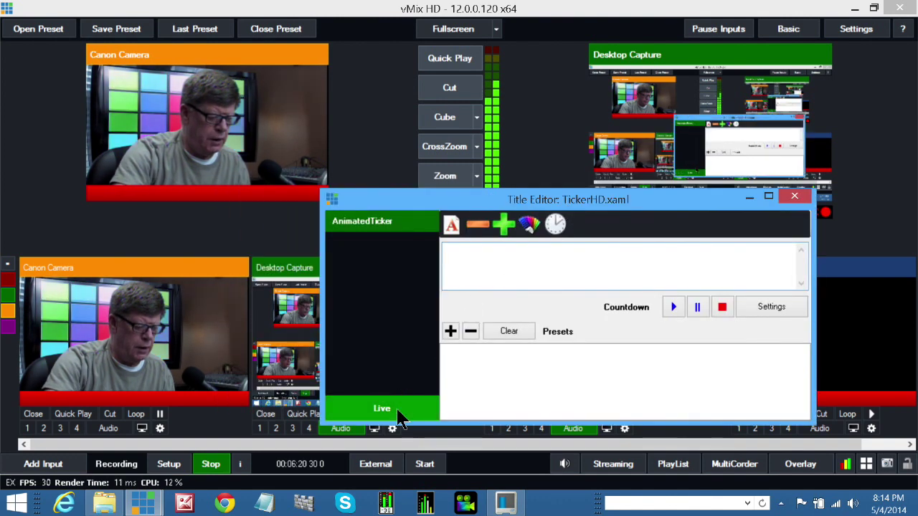
# Step: With live updating off, enter the ticker text 'Hello from Pendleton, Indiana'
pyautogui.click(399, 418)
pyautogui.click(499, 278)
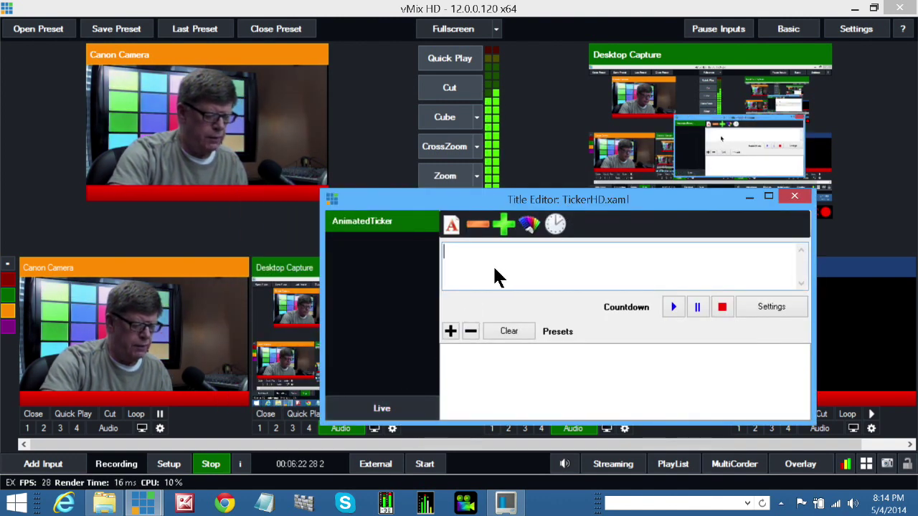
pyautogui.write('He')
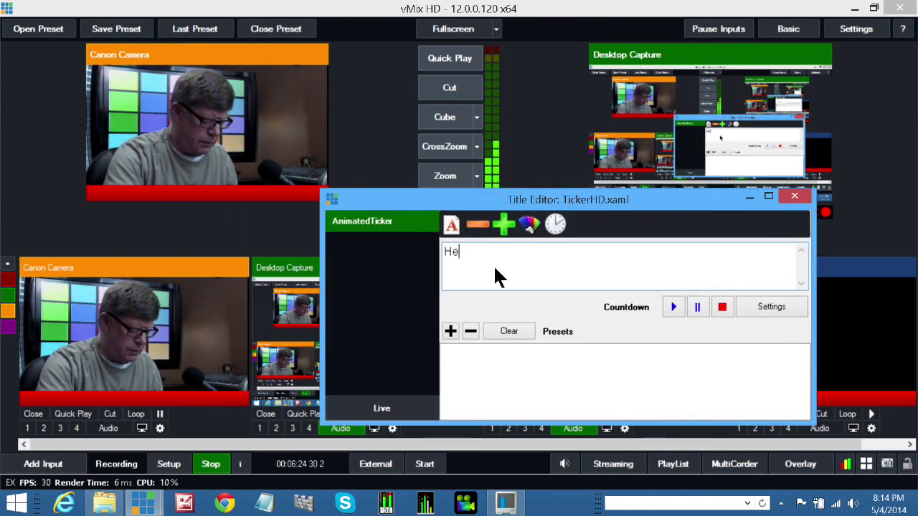
pyautogui.write('llo')
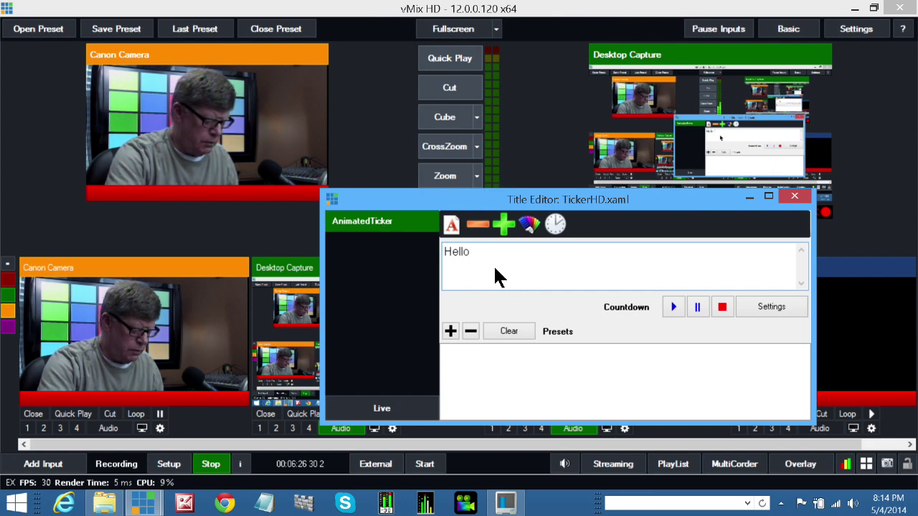
pyautogui.write(' from P')
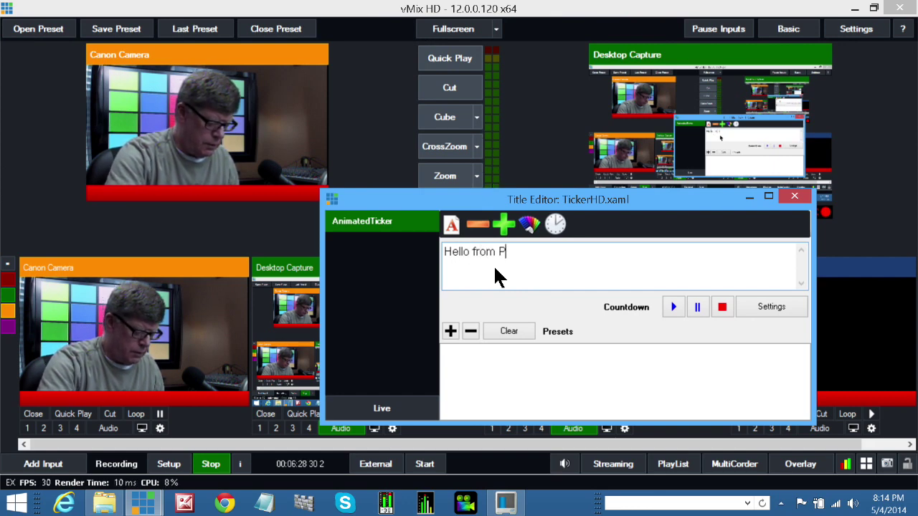
pyautogui.write('endleto')
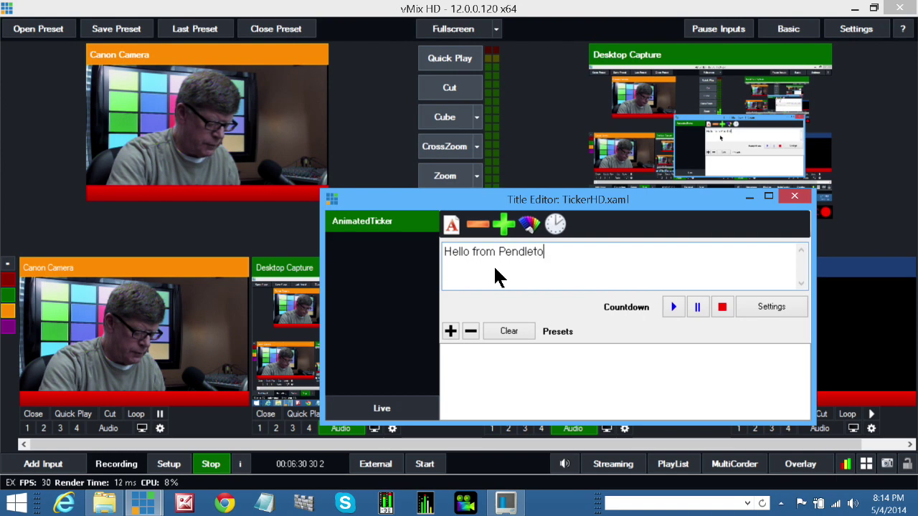
pyautogui.write('n, Indi')
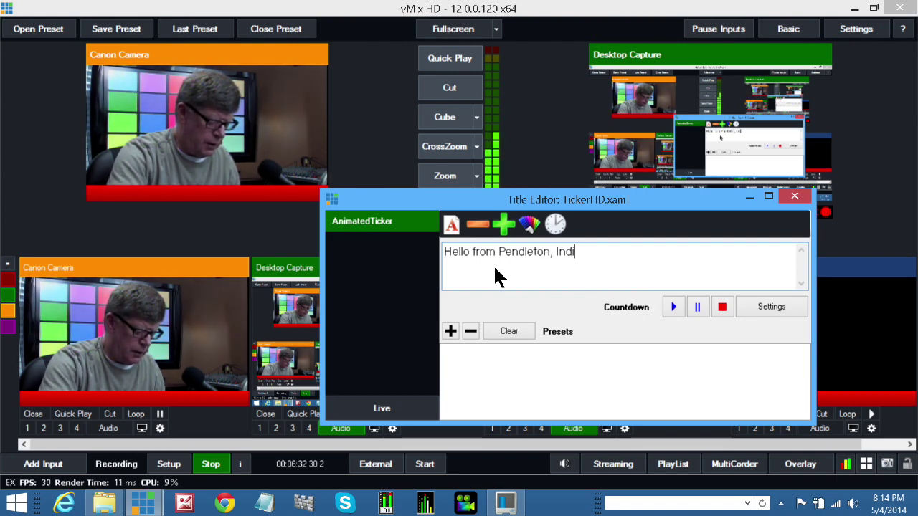
pyautogui.write('ana')
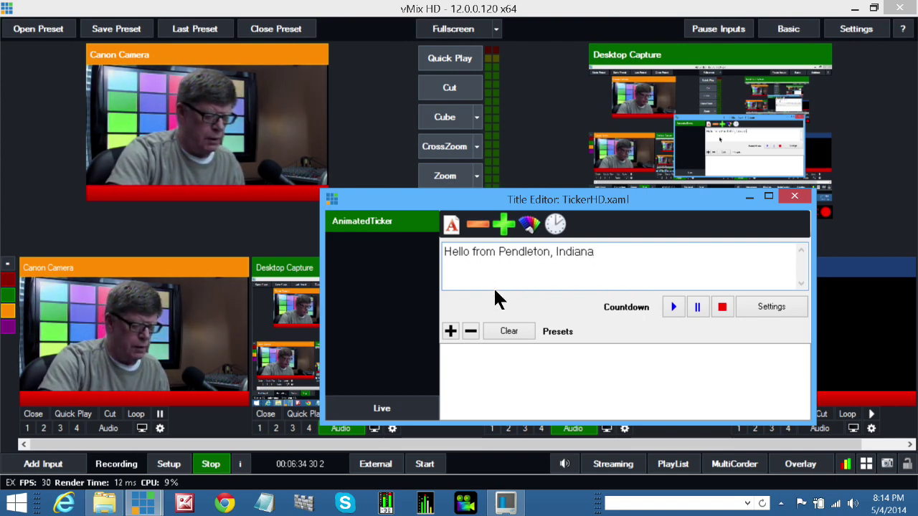
pyautogui.moveTo(511, 209); pyautogui.dragTo(231, 211)
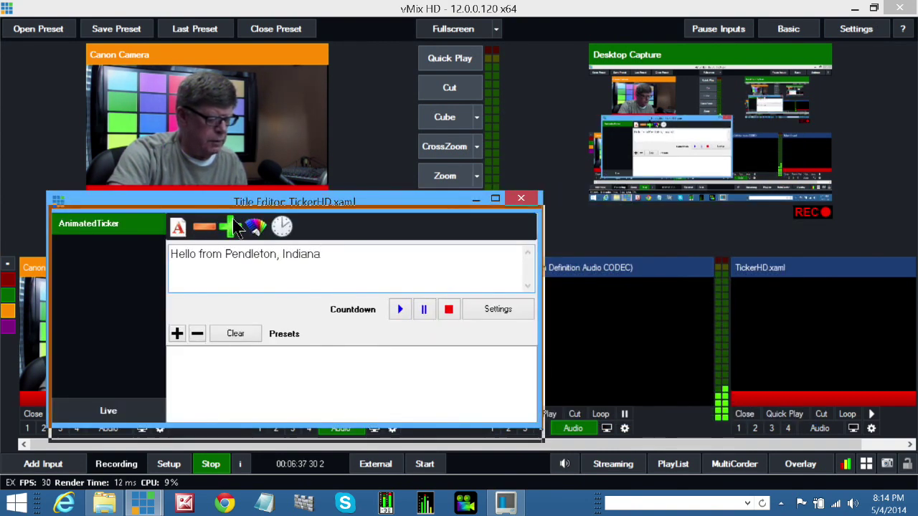
# Step: Put the TickerHD ticker on air via overlay 1, scrolling the Hello from Pendleton text
pyautogui.moveTo(230, 204); pyautogui.dragTo(234, 219)
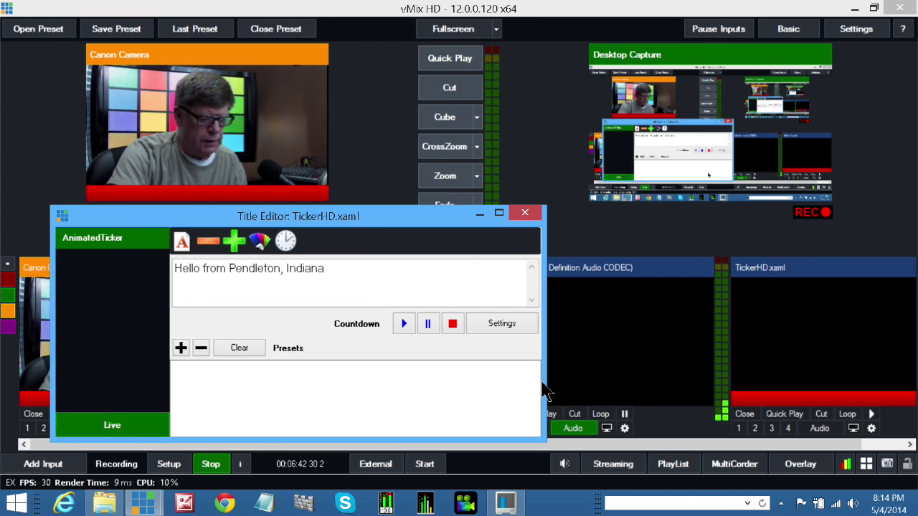
pyautogui.click(740, 429)
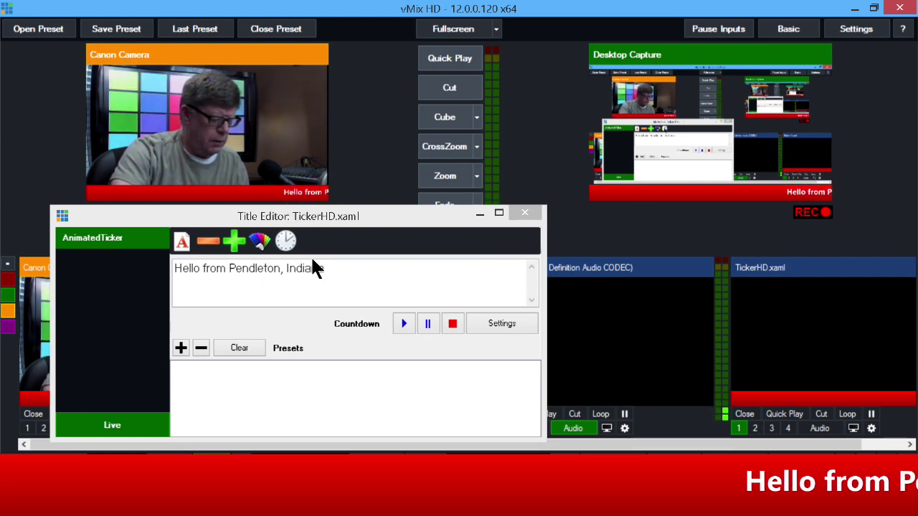
pyautogui.click(342, 272)
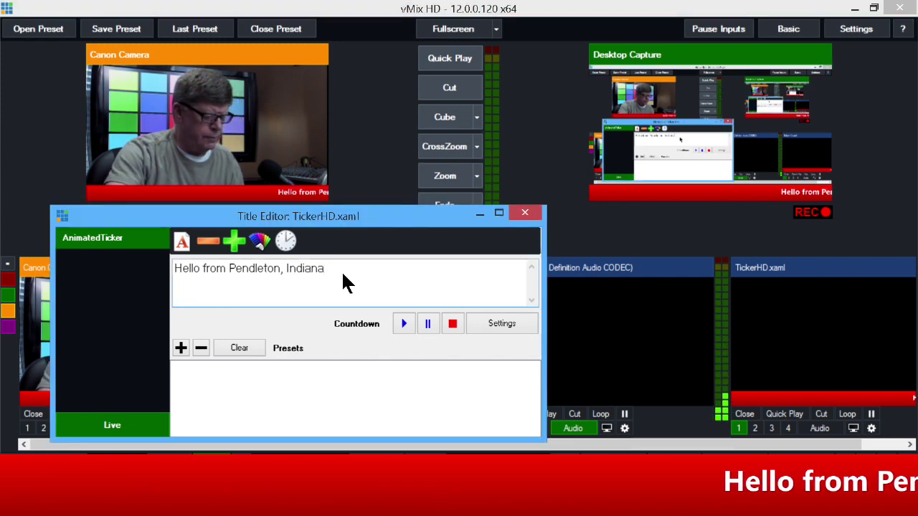
pyautogui.write(' frp')
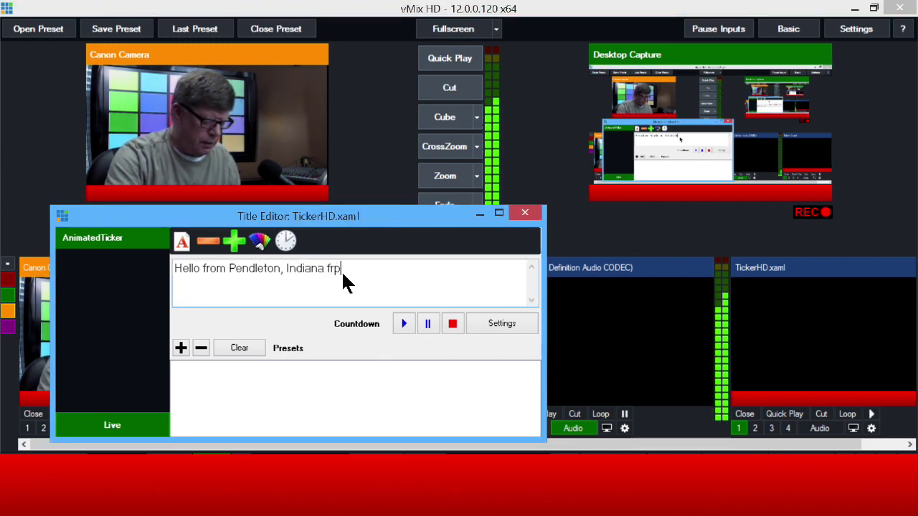
pyautogui.press('BackSpace')
pyautogui.write('o')
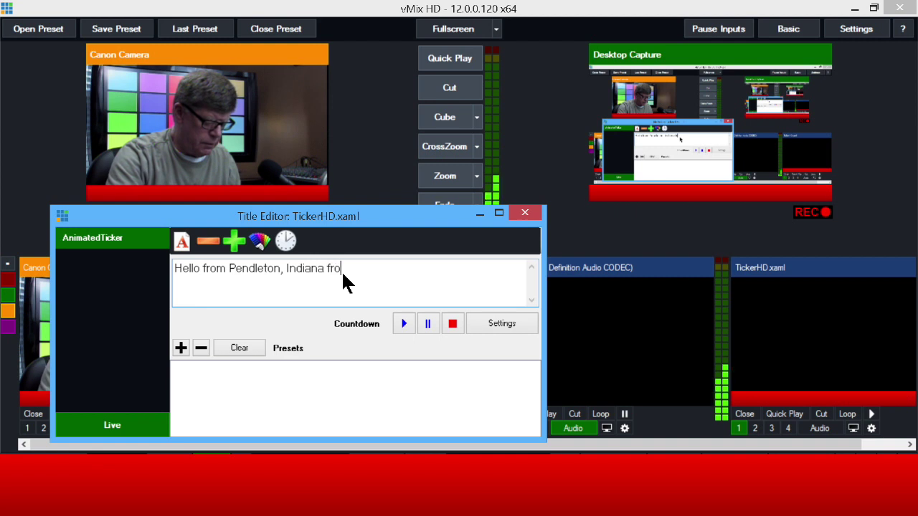
pyautogui.write('m Geor')
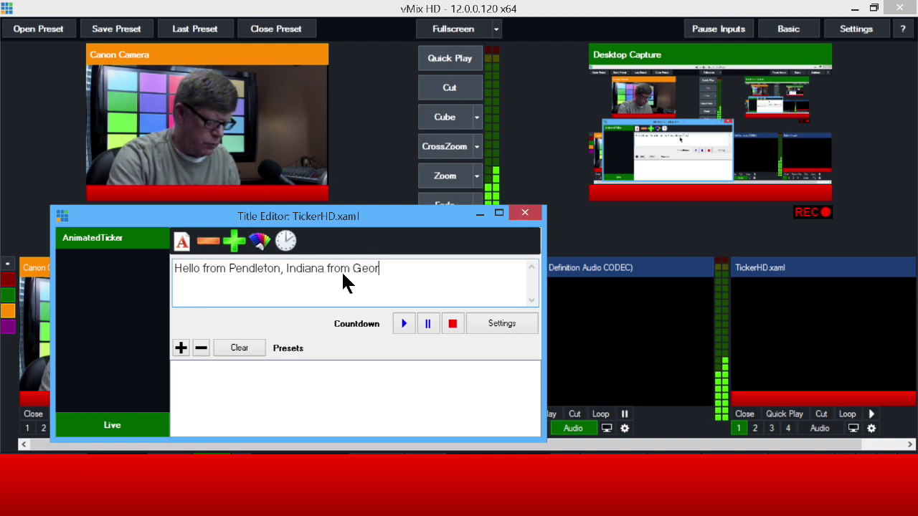
pyautogui.write('ge Pri')
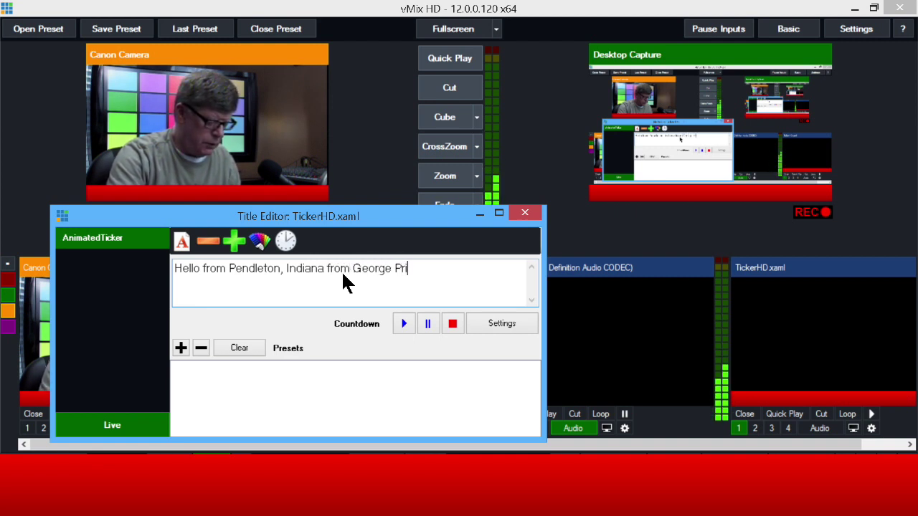
pyautogui.write('ce')
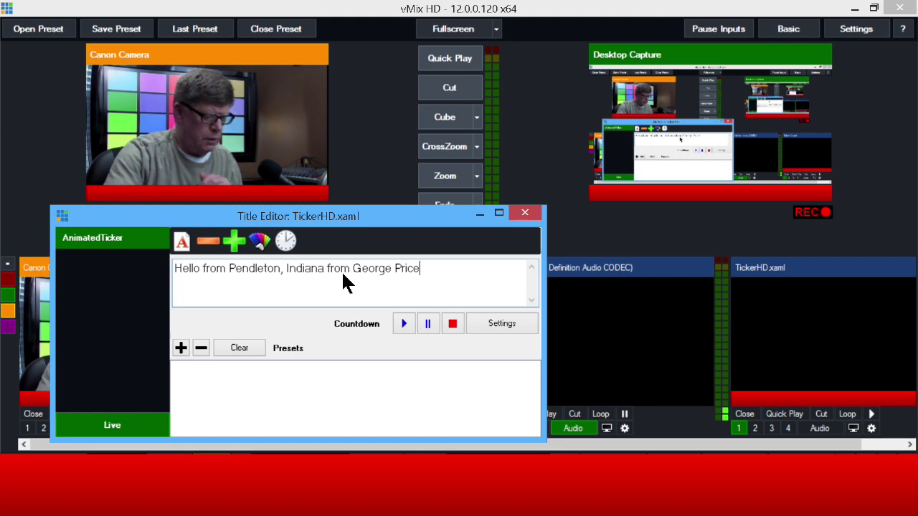
pyautogui.click(744, 425)
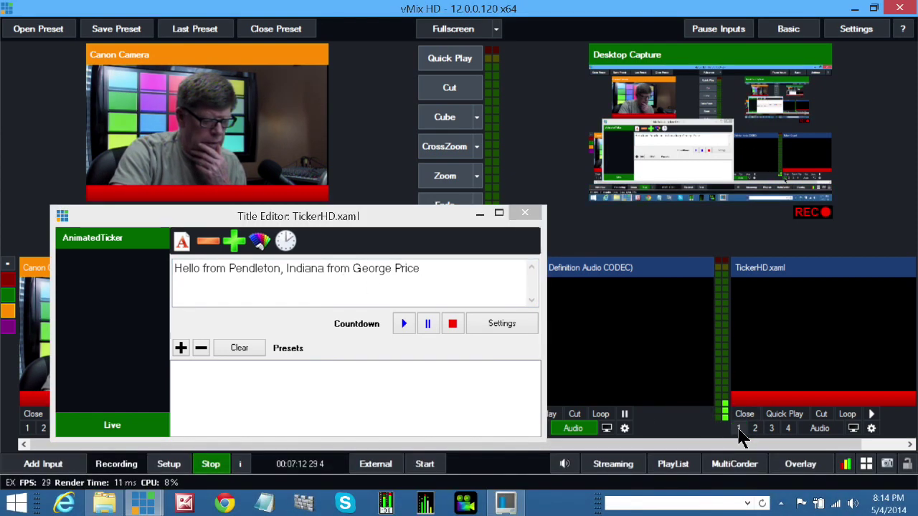
pyautogui.click(739, 430)
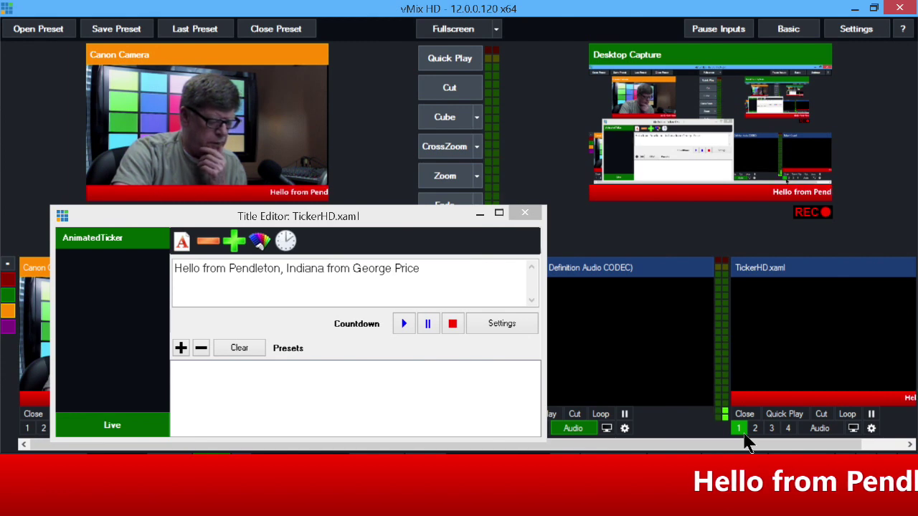
pyautogui.click(115, 426)
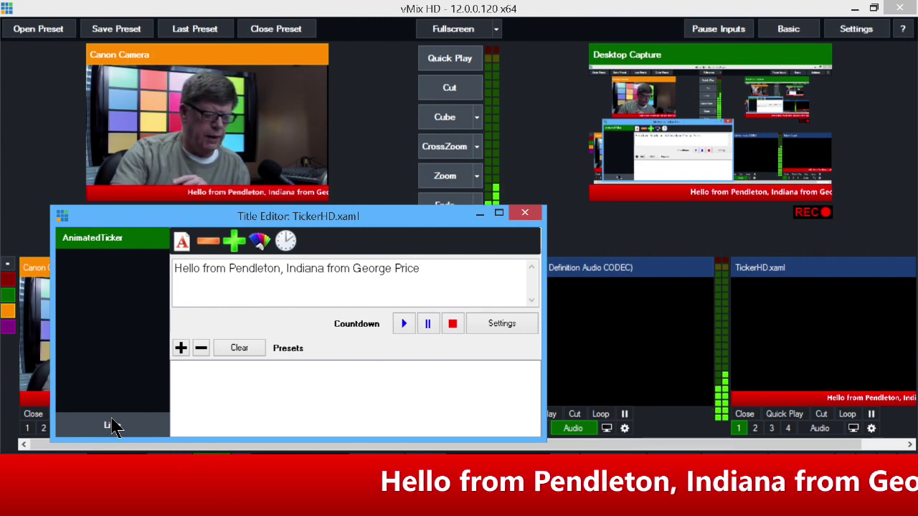
# Step: Push the updated ticker text live, then switch Live updating back off
pyautogui.click(120, 430)
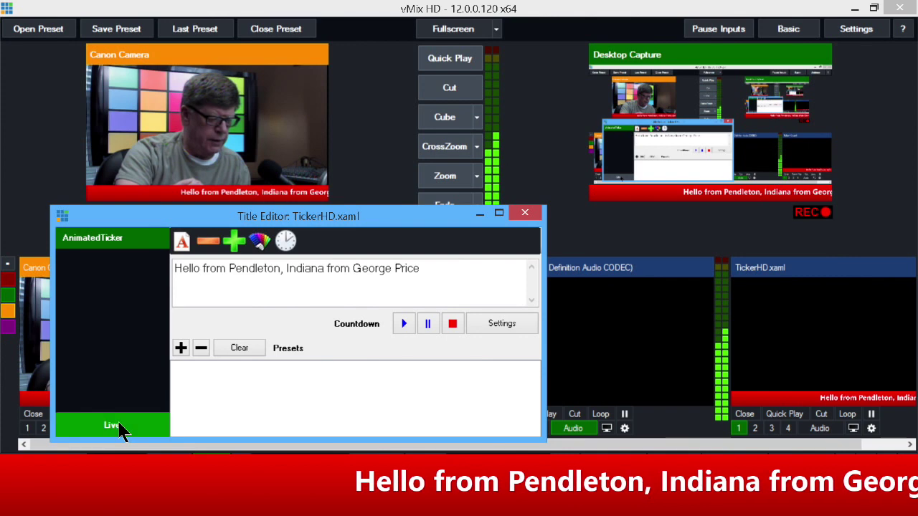
pyautogui.click(143, 433)
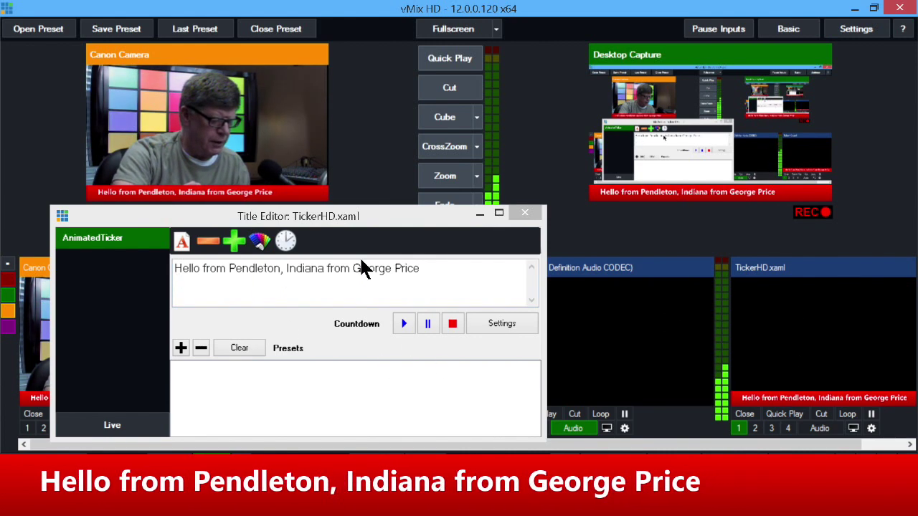
# Step: Replace the ticker text with 'Pendleton-Gazette.com', send it live, and restart overlay 1
pyautogui.moveTo(445, 279); pyautogui.dragTo(196, 277)
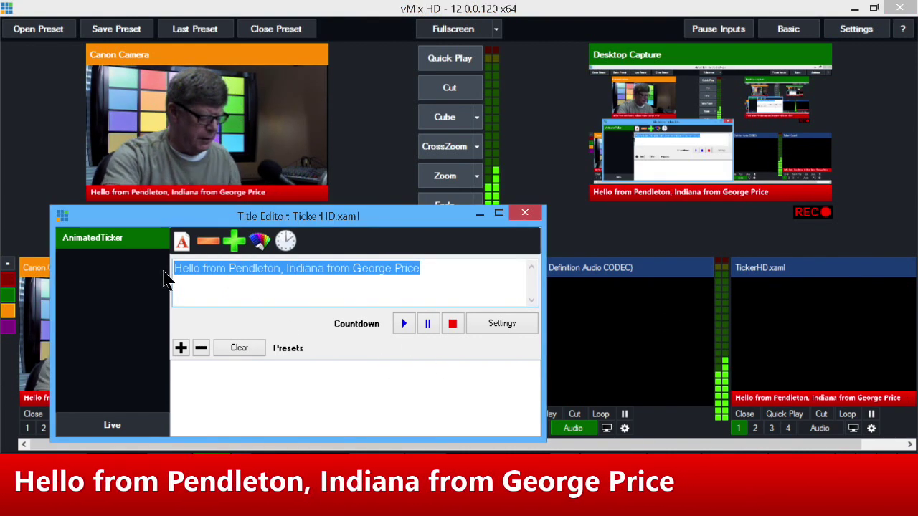
pyautogui.write('Pend')
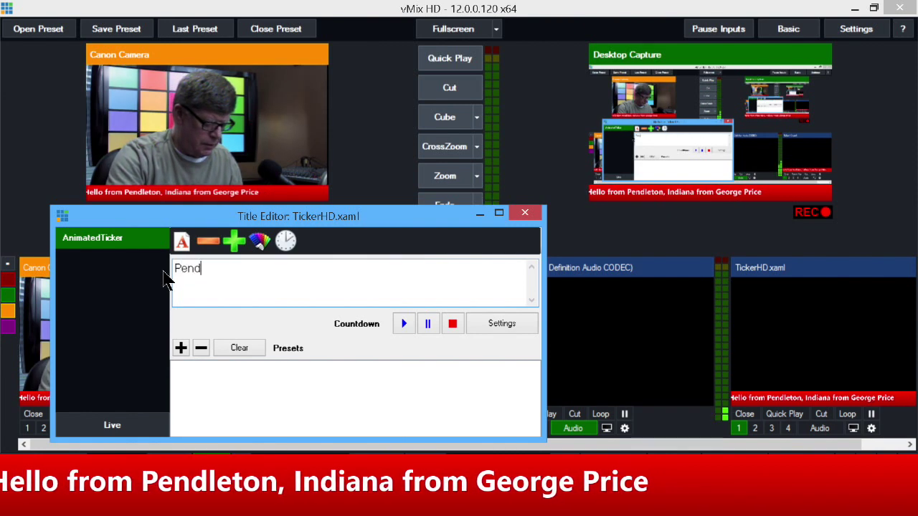
pyautogui.write('leton-')
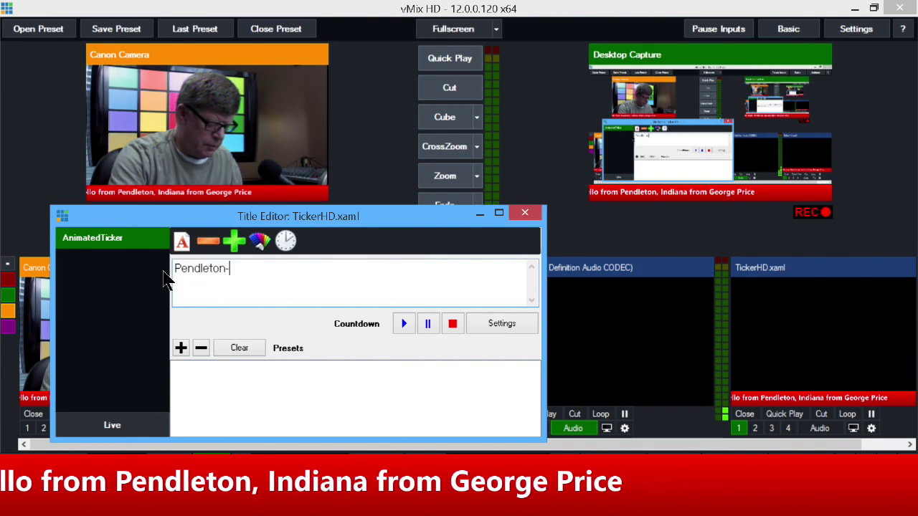
pyautogui.write('Gazett')
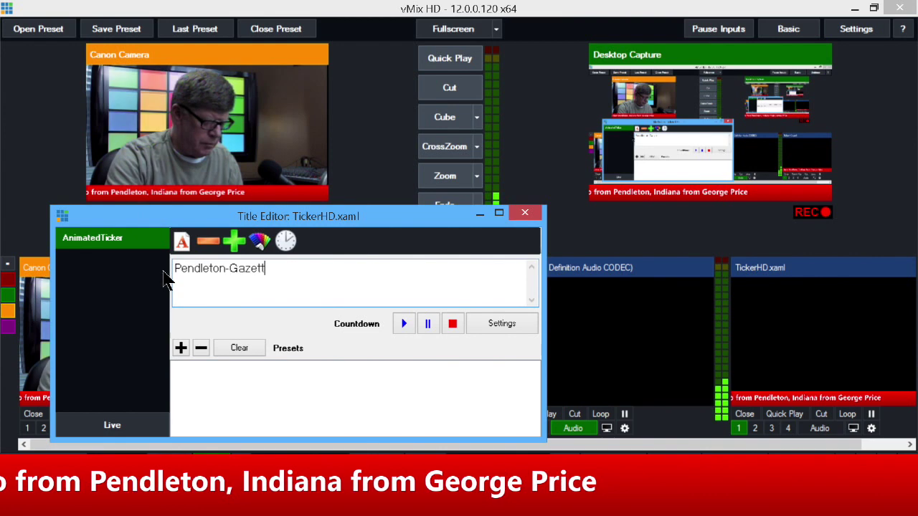
pyautogui.write('e.com')
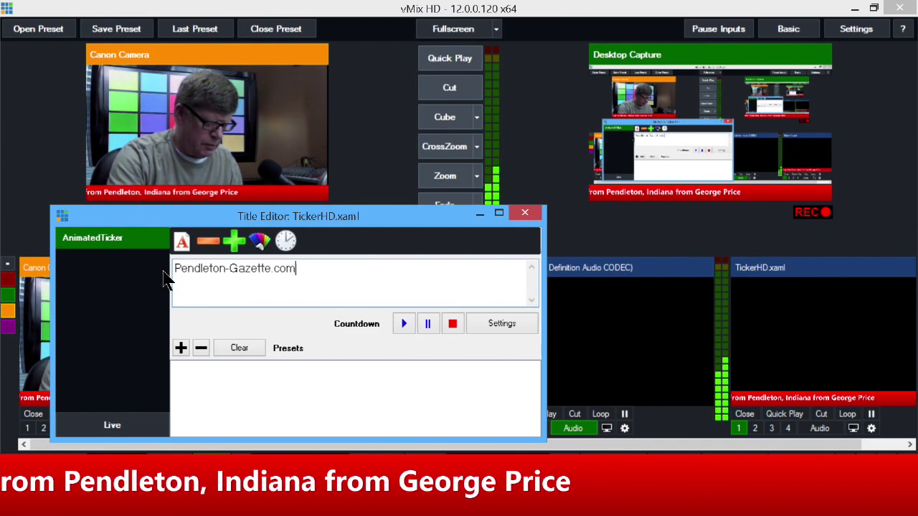
pyautogui.click(140, 429)
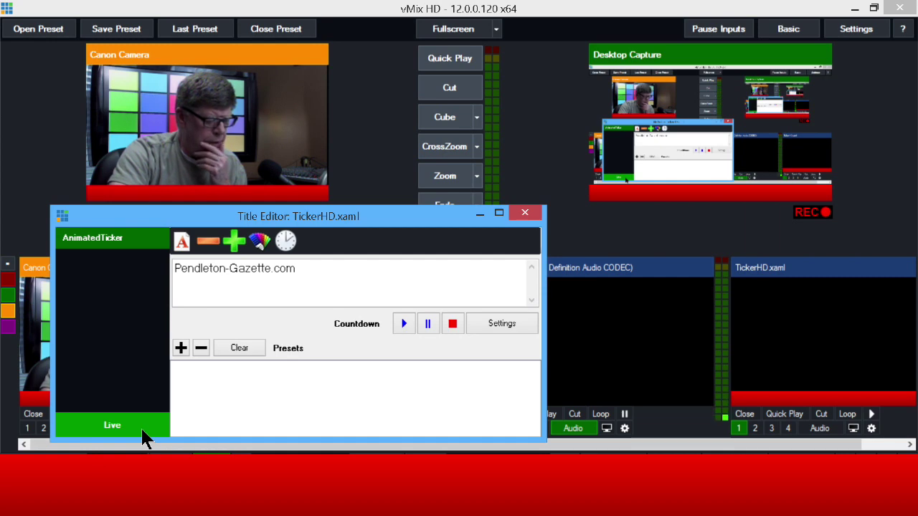
pyautogui.click(738, 430)
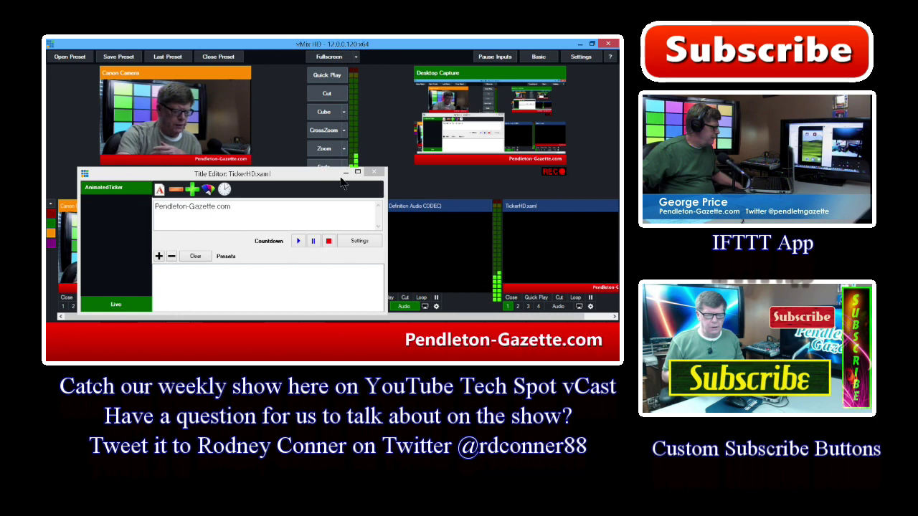
# Step: Close the TickerHD title editor, leaving the ticker running
pyautogui.click(374, 173)
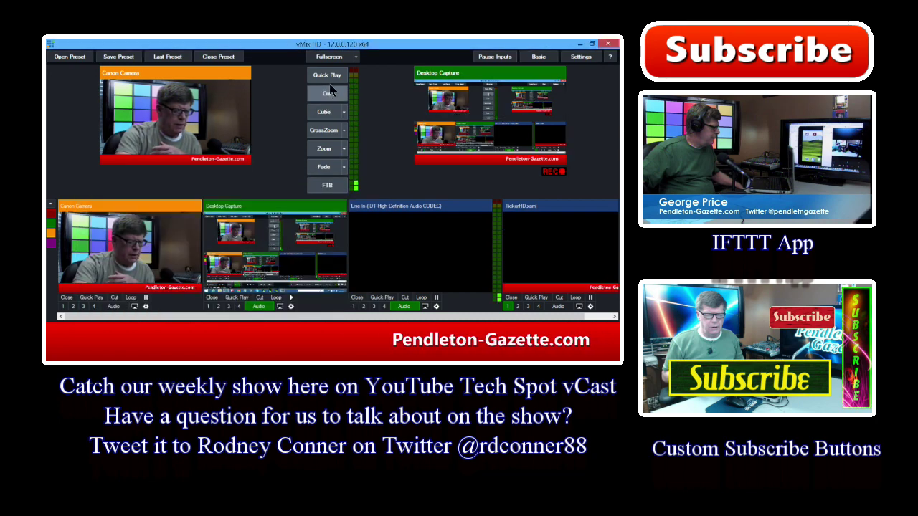